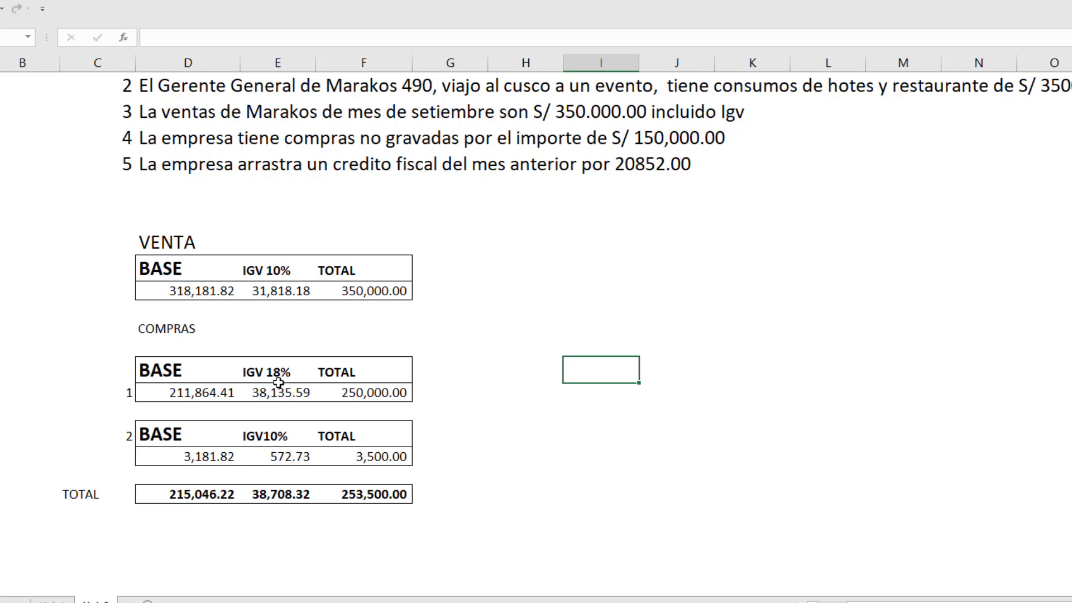
# Step: Review the IGV figures for sales and purchases against the case statement in the worksheet
pyautogui.click(248, 393)
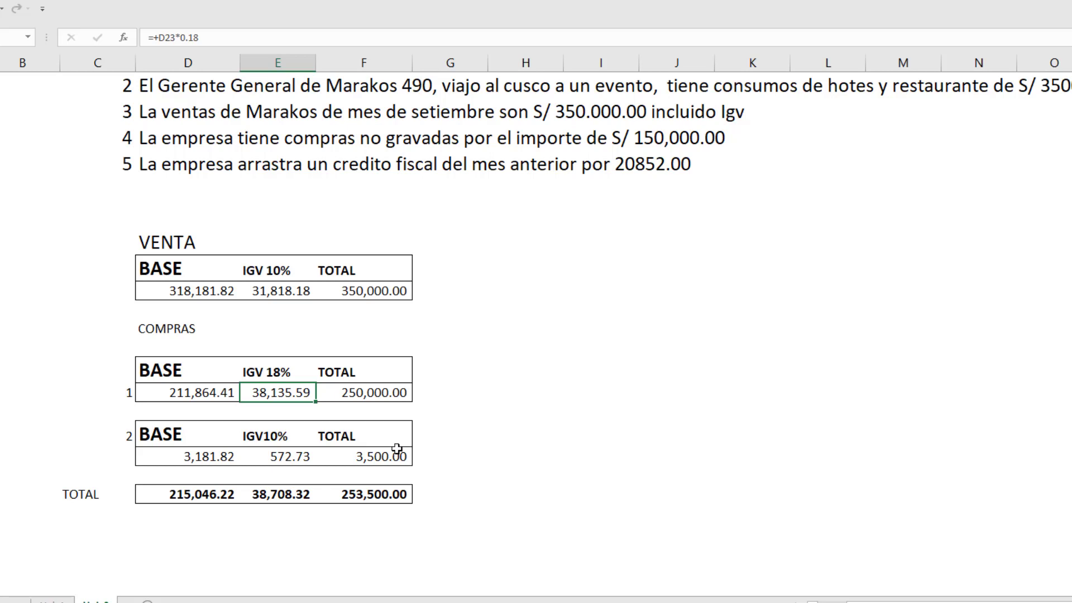
pyautogui.click(427, 437)
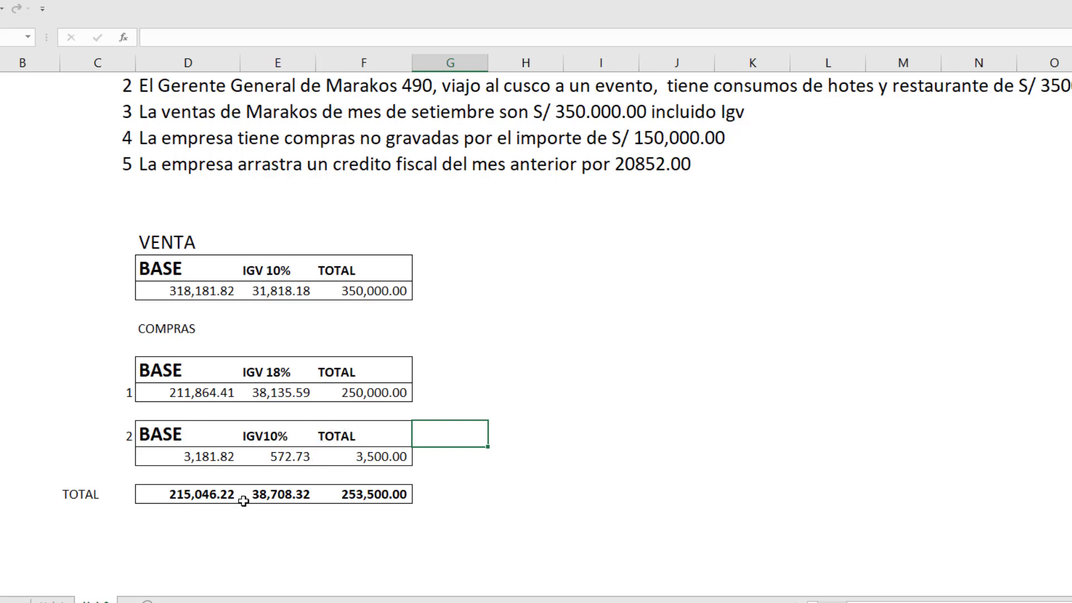
pyautogui.scroll(2, 310, 445)
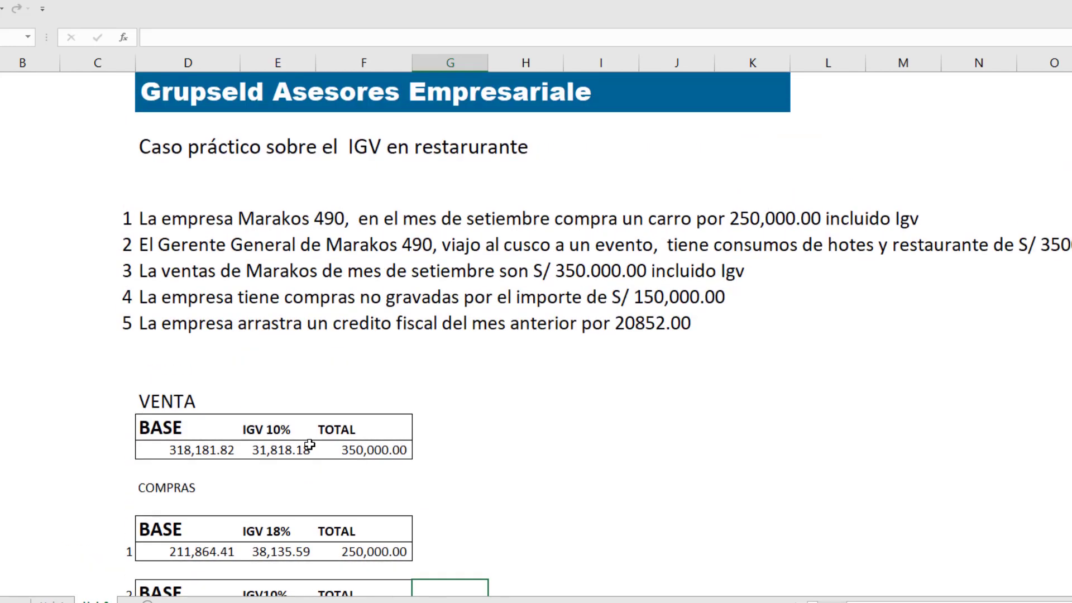
pyautogui.scroll(-2, 310, 444)
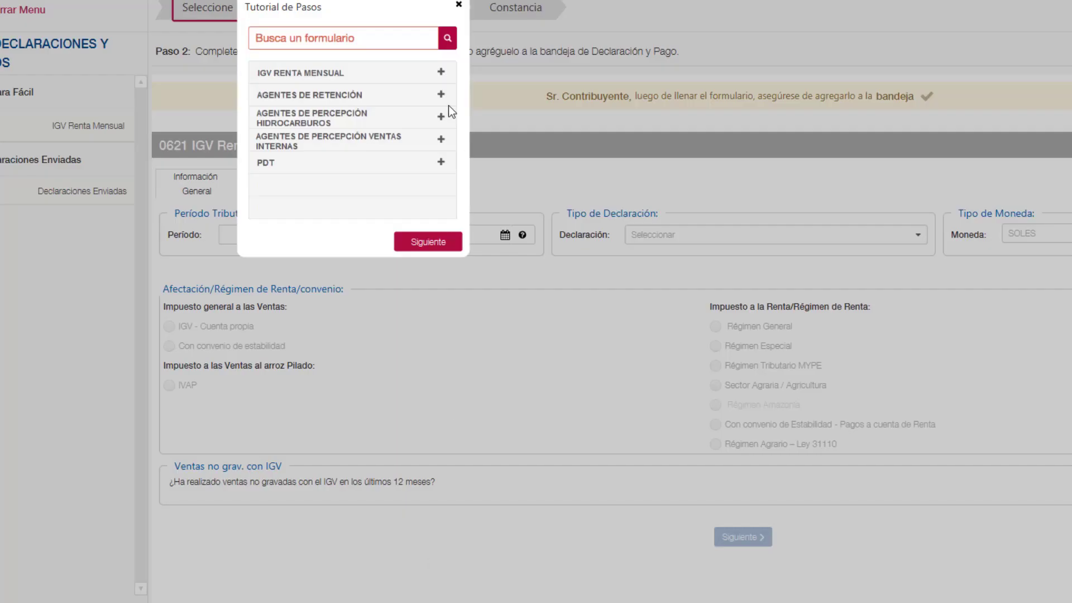
# Step: In form 0621, set the tax period to 08/2022, answer Sí to untaxed sales in the last 12 months, and continue to the declaration detail
pyautogui.click(458, 4)
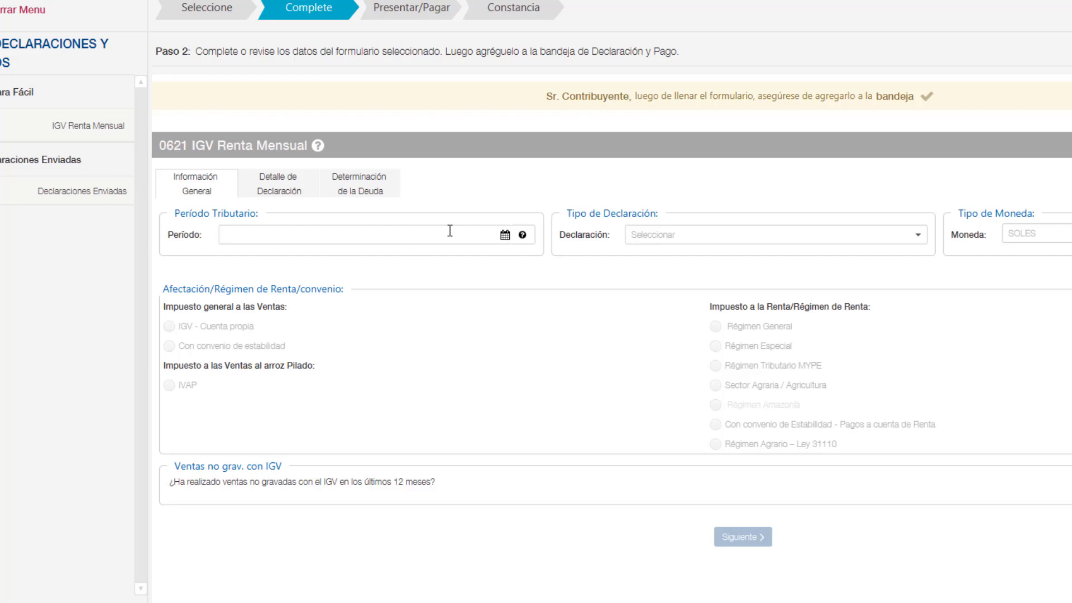
pyautogui.click(398, 231)
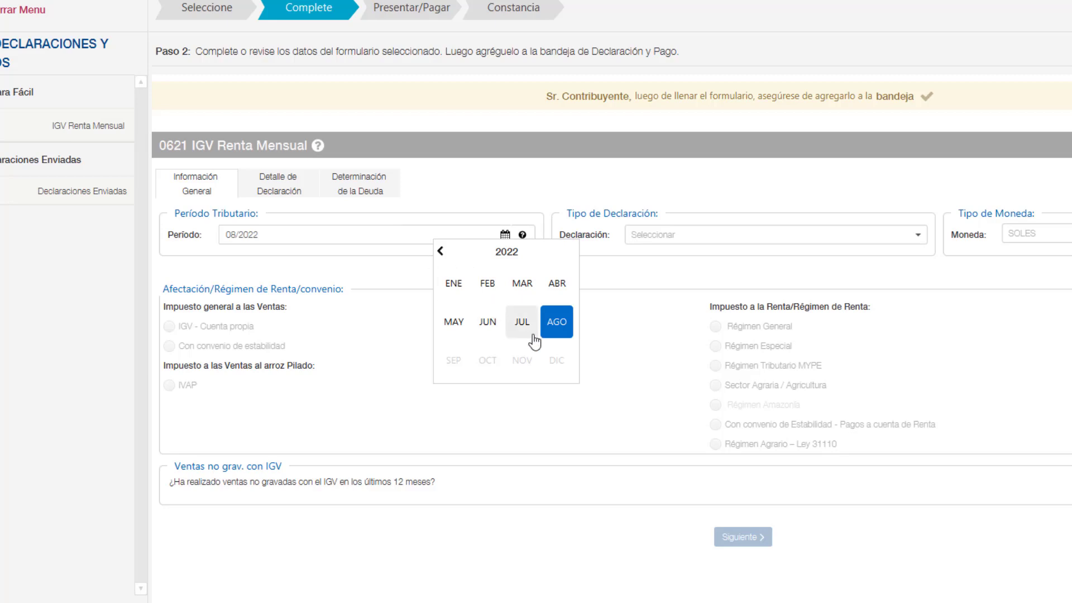
pyautogui.click(557, 330)
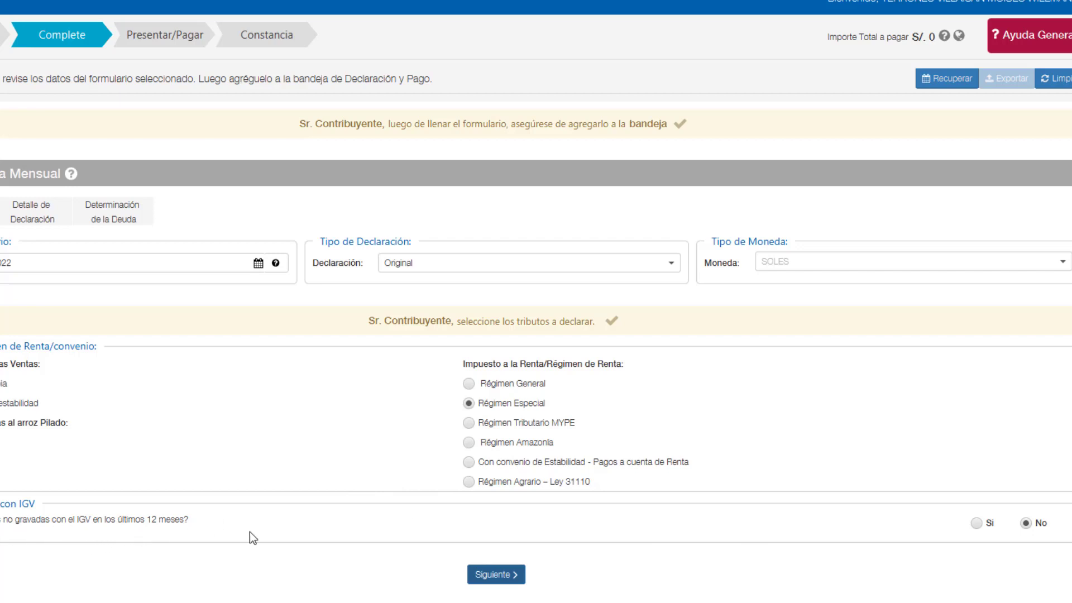
pyautogui.click(977, 523)
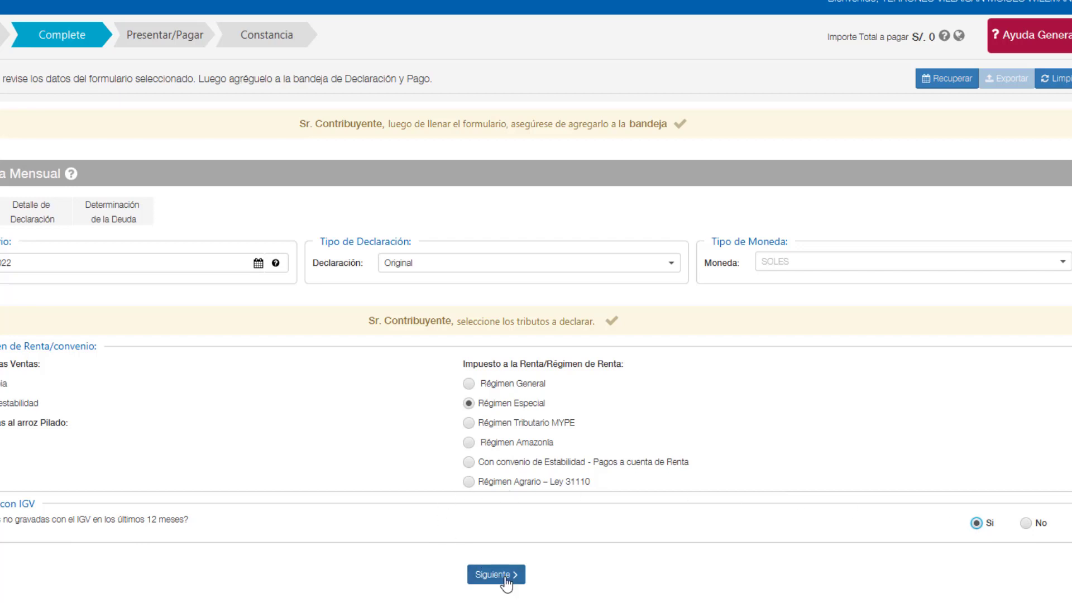
pyautogui.click(487, 575)
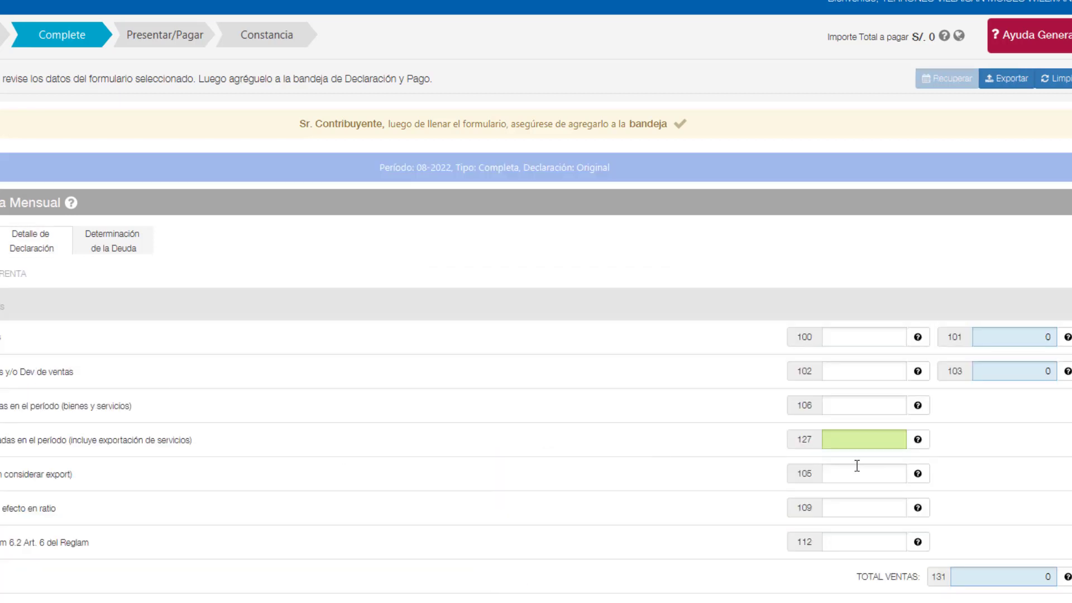
# Step: Enter 318182 as the net sales base in box 100 of the form
pyautogui.click(874, 344)
pyautogui.click(114, 572)
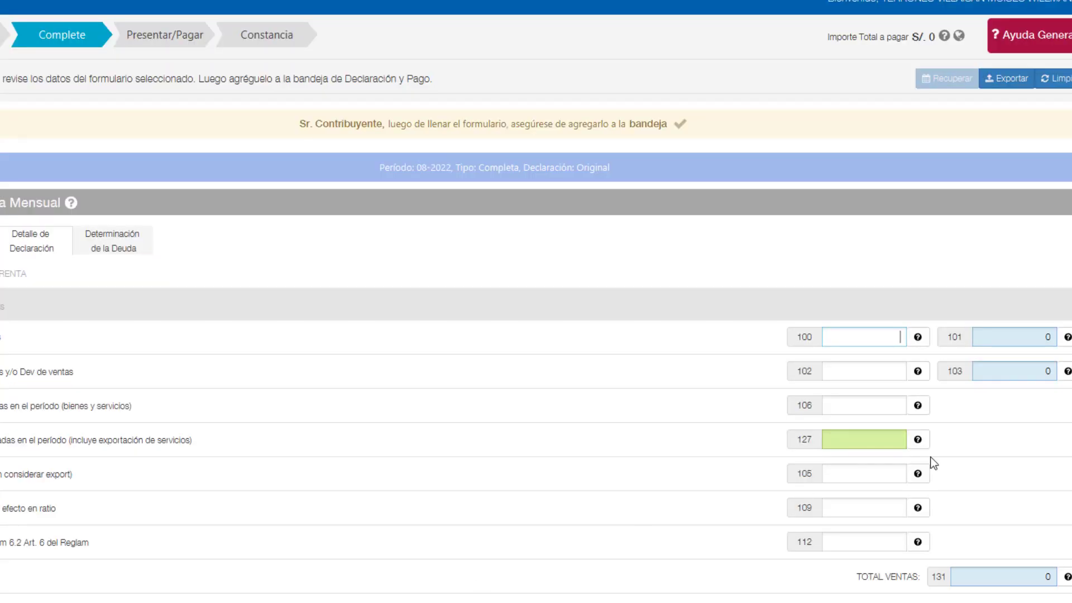
pyautogui.write('318182')
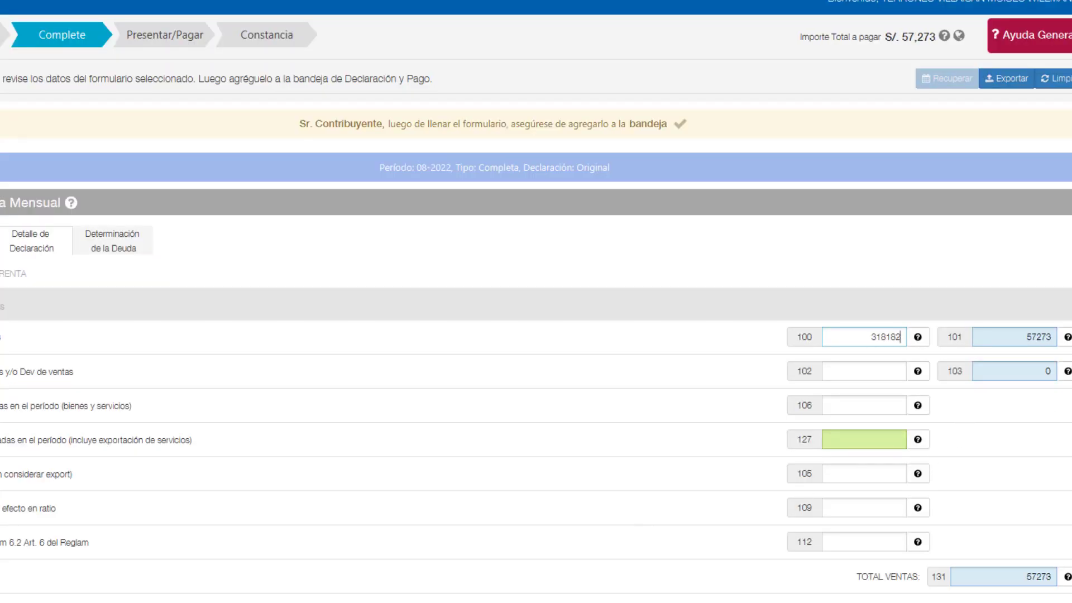
pyautogui.click(1005, 419)
pyautogui.click(895, 338)
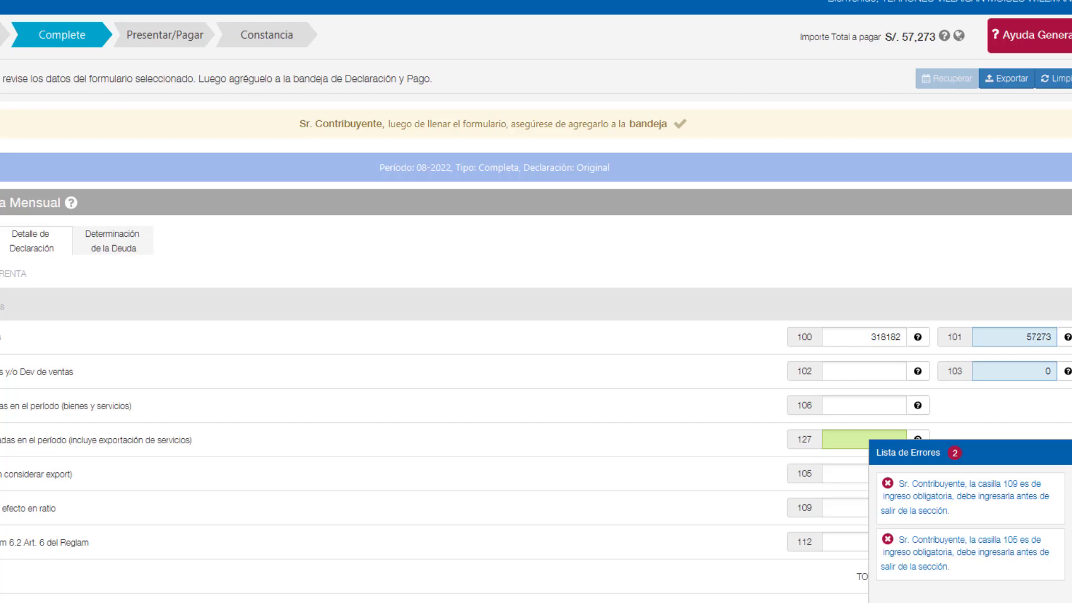
# Step: Dismiss the error list and enter 0 in the mandatory sales boxes 109 and 105
pyautogui.click(968, 453)
pyautogui.click(853, 509)
pyautogui.write('0')
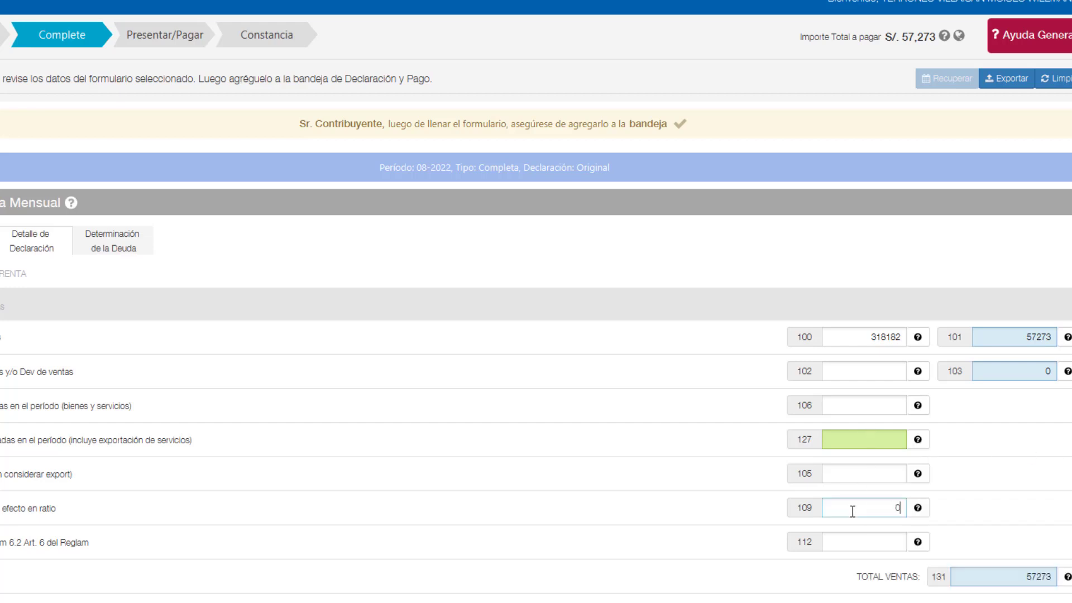
pyautogui.click(860, 471)
pyautogui.write('0')
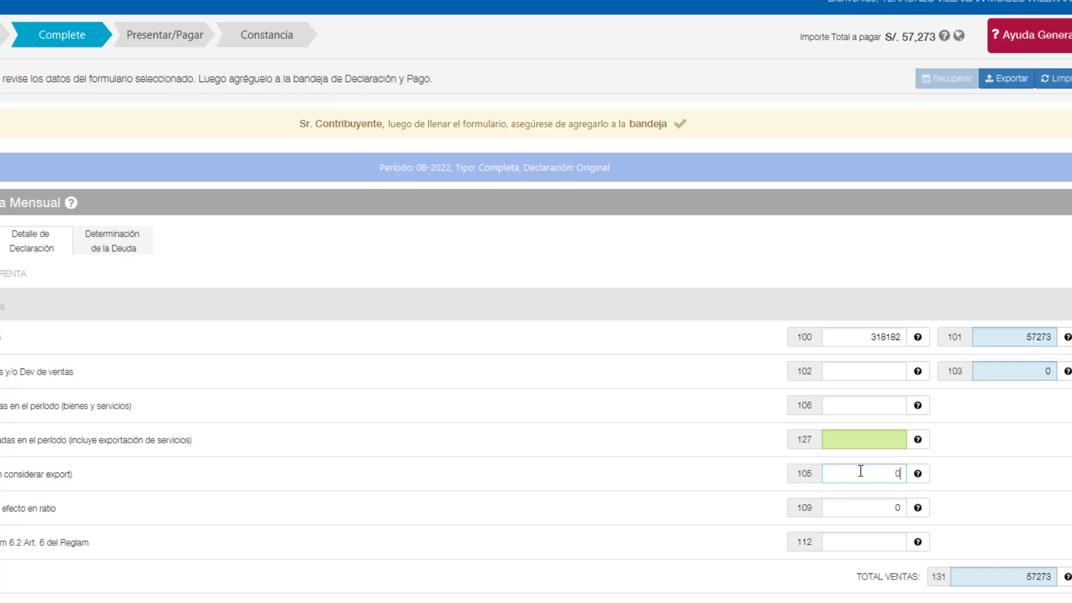
pyautogui.click(753, 484)
# Step: In the purchases section, enter the worksheet's total purchase base, 215046, in box 107 for national purchases destined to taxed sales
pyautogui.scroll(-5, 614, 555)
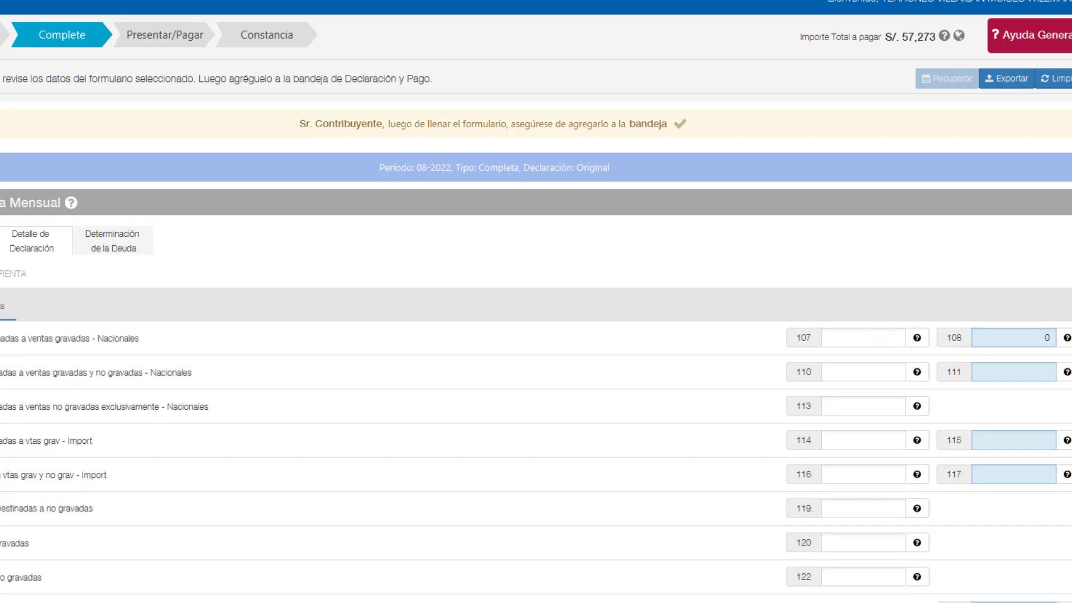
pyautogui.scroll(-1, 603, 346)
pyautogui.click(581, 301)
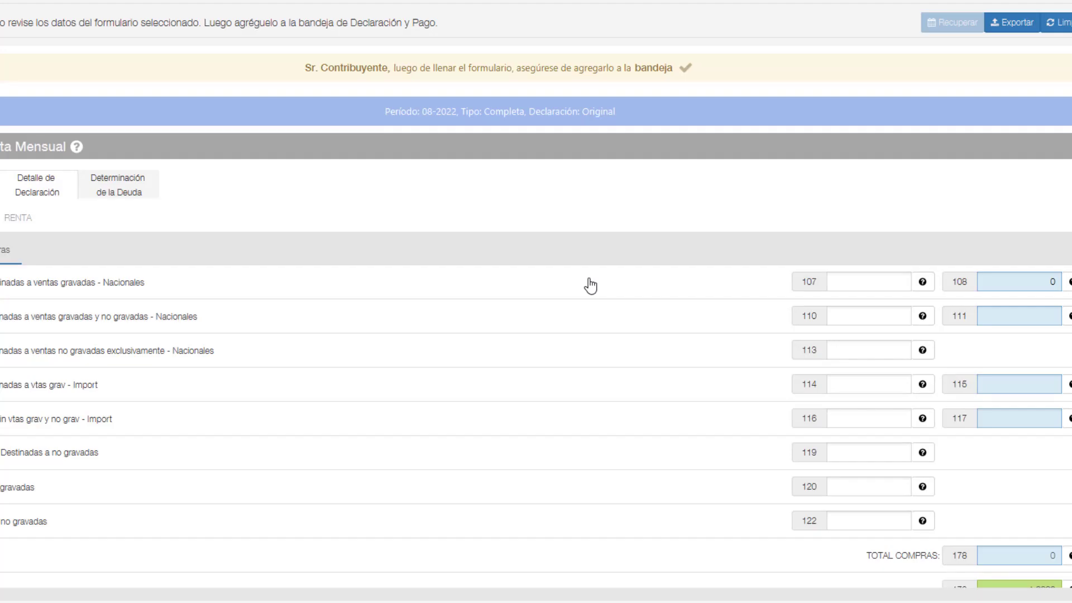
pyautogui.click(891, 282)
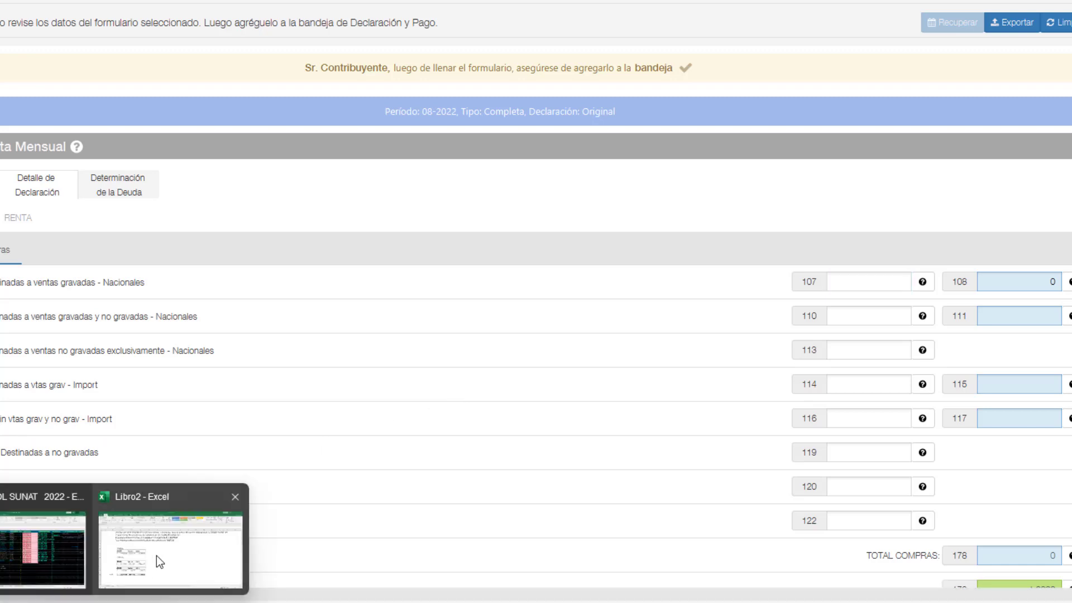
pyautogui.click(159, 558)
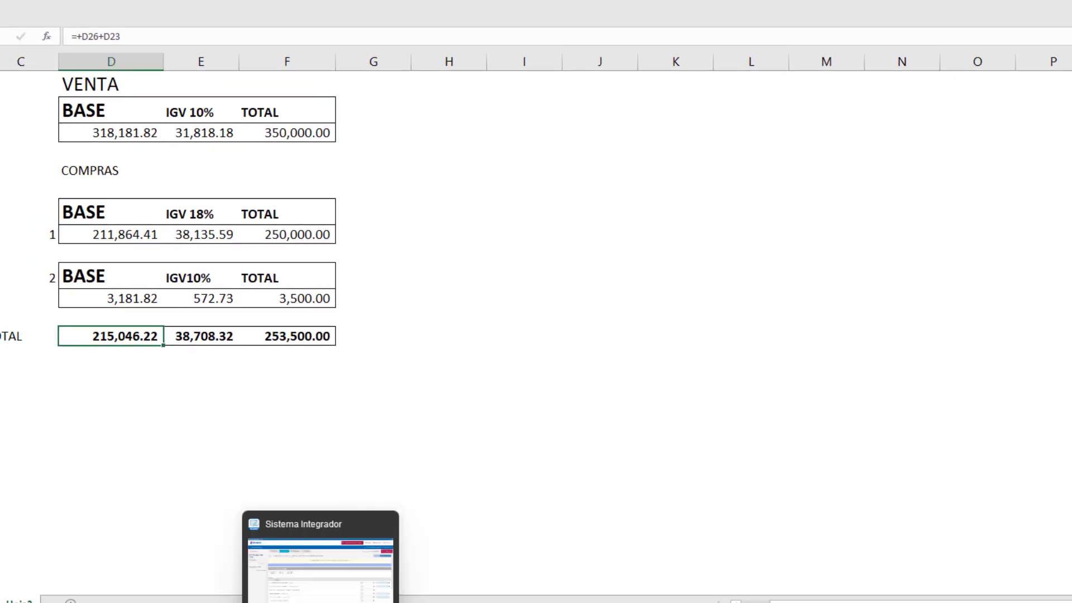
pyautogui.click(318, 564)
pyautogui.write('2150')
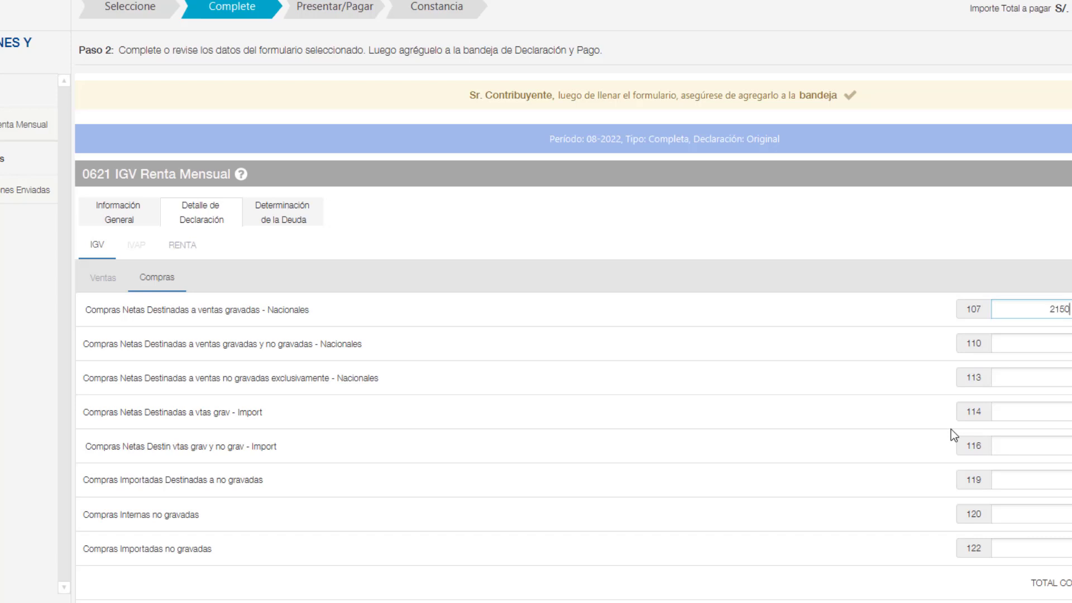
pyautogui.write('46')
pyautogui.moveTo(1055, 309); pyautogui.dragTo(1070, 310)
# Step: Compare the total purchases IGV in the Excel worksheet with box 108 of the form
pyautogui.click(257, 601)
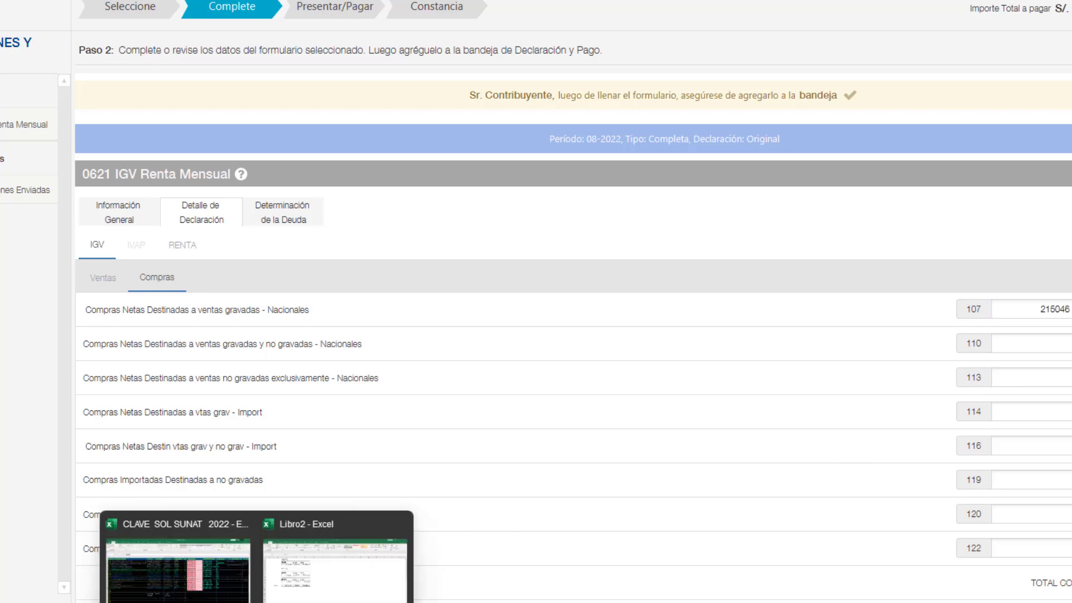
pyautogui.click(285, 525)
pyautogui.click(203, 337)
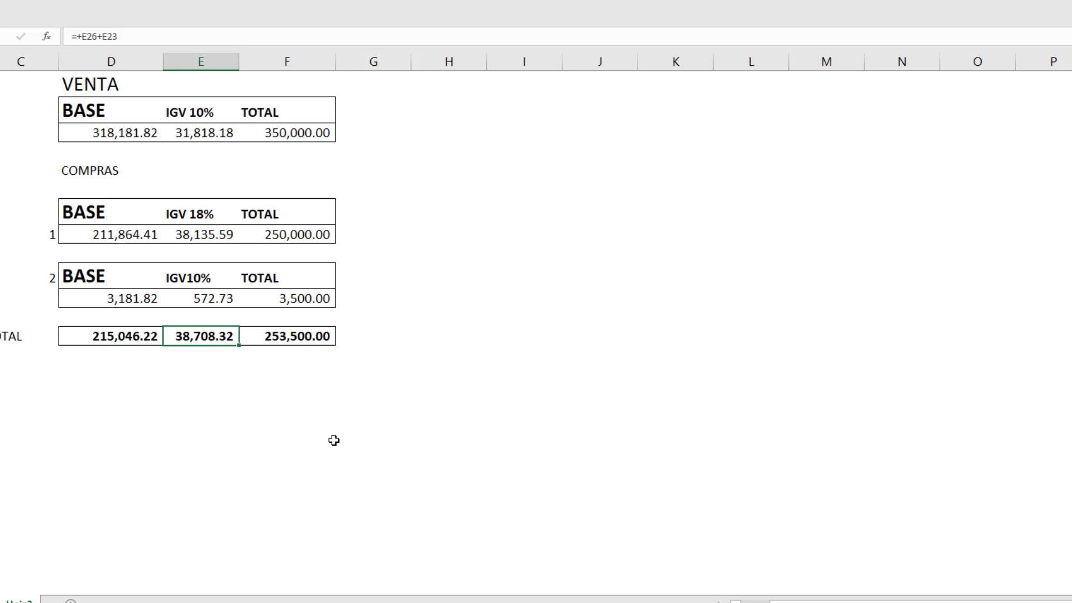
pyautogui.hotkey('alt', 'Tab')
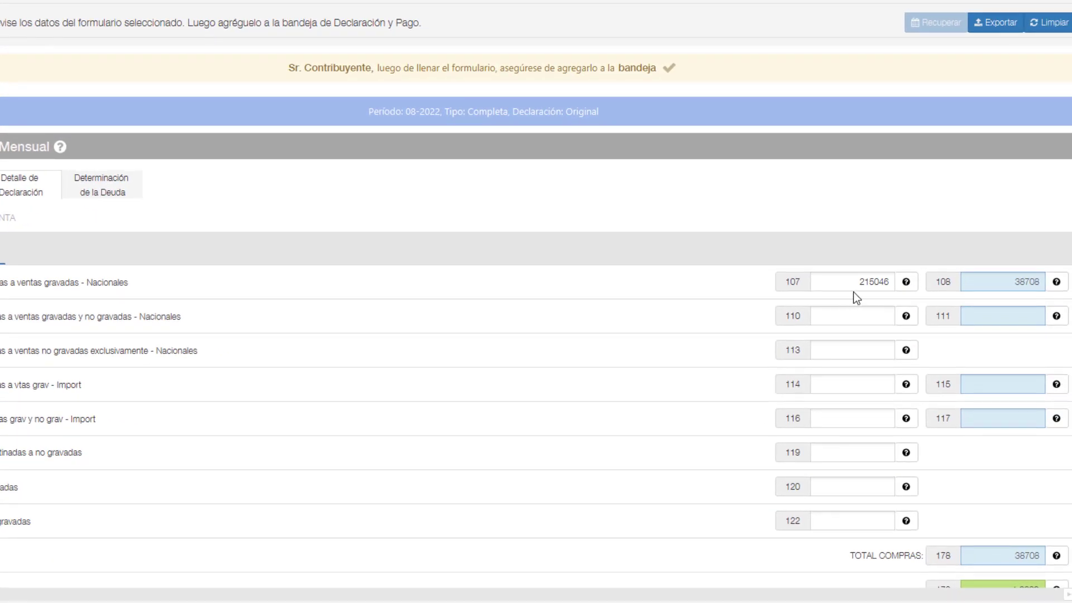
pyautogui.doubleClick(1061, 311)
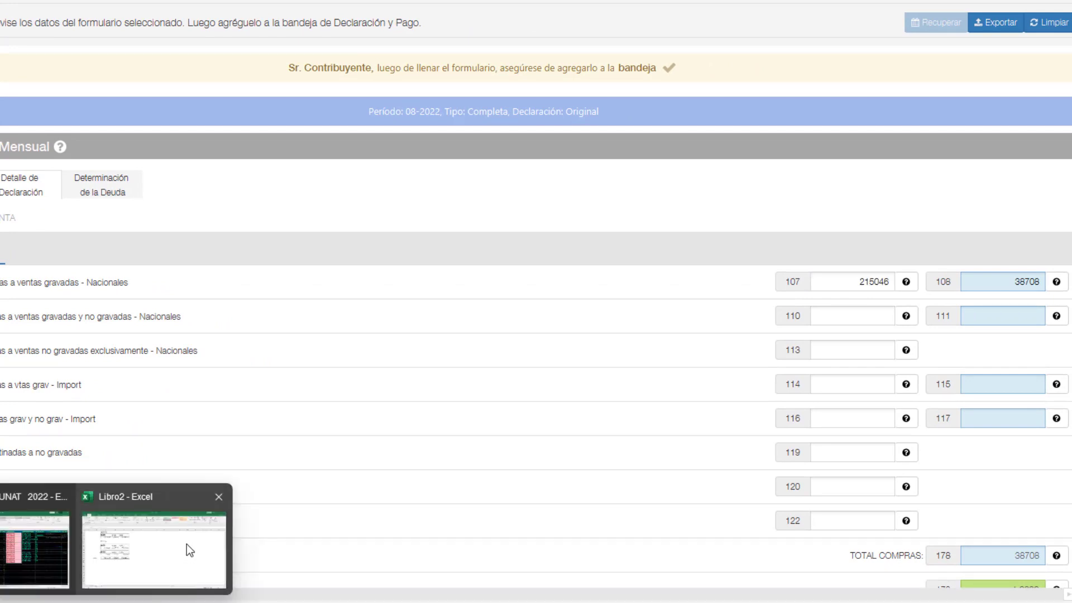
# Step: In the Excel worksheet, correct the IGV formula of purchase 2 to =+D26*0.1
pyautogui.click(186, 546)
pyautogui.click(117, 272)
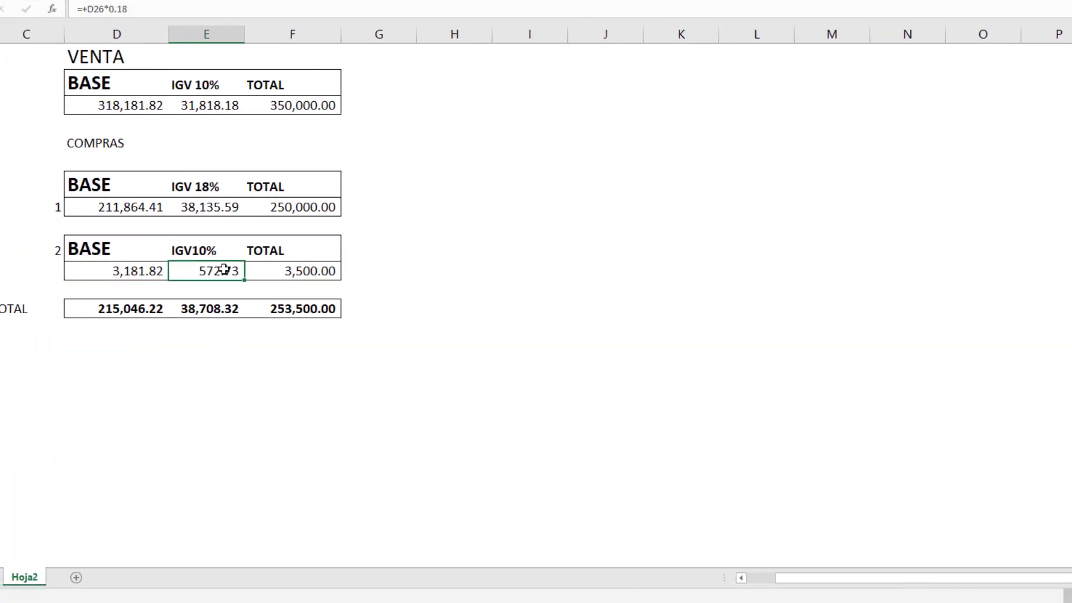
pyautogui.doubleClick(117, 272)
pyautogui.press('Right')
pyautogui.press('Right')
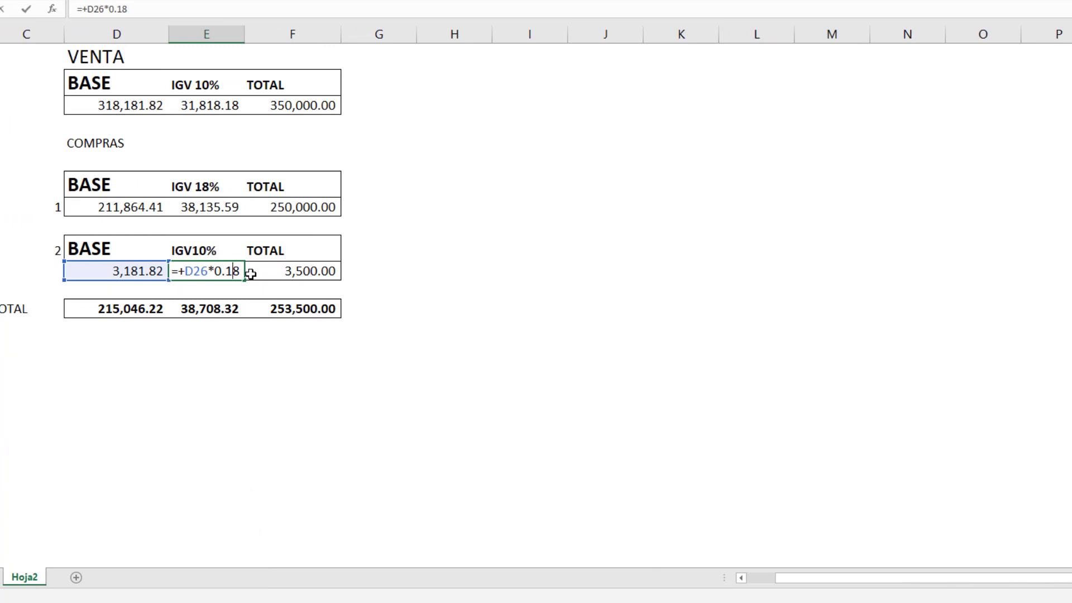
pyautogui.press('BackSpace')
pyautogui.write('1')
pyautogui.press('Return')
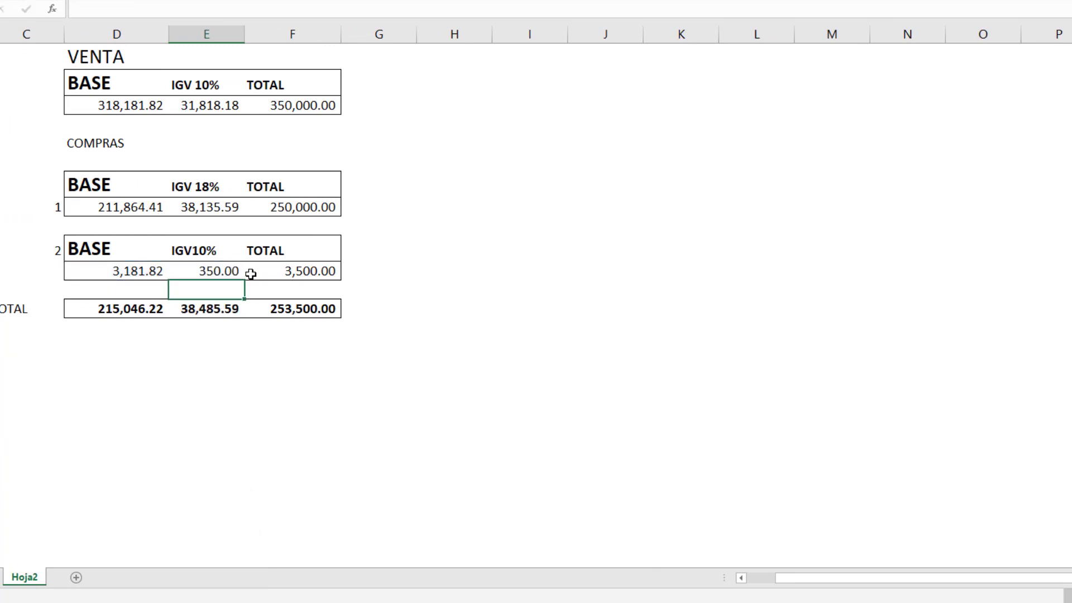
pyautogui.click(242, 272)
pyautogui.press('F2')
pyautogui.press('BackSpace')
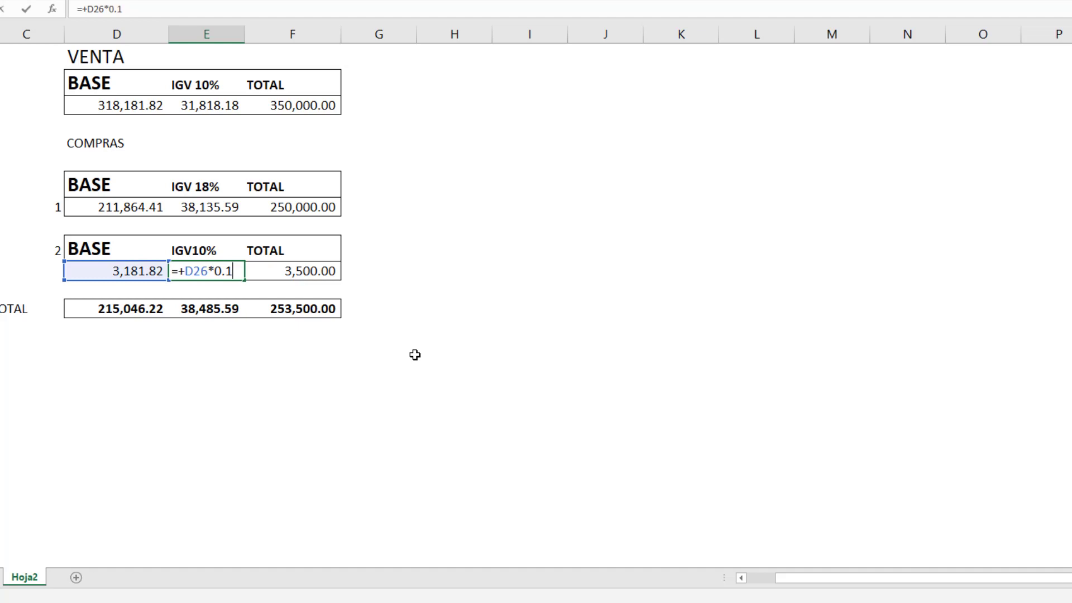
pyautogui.press('Return')
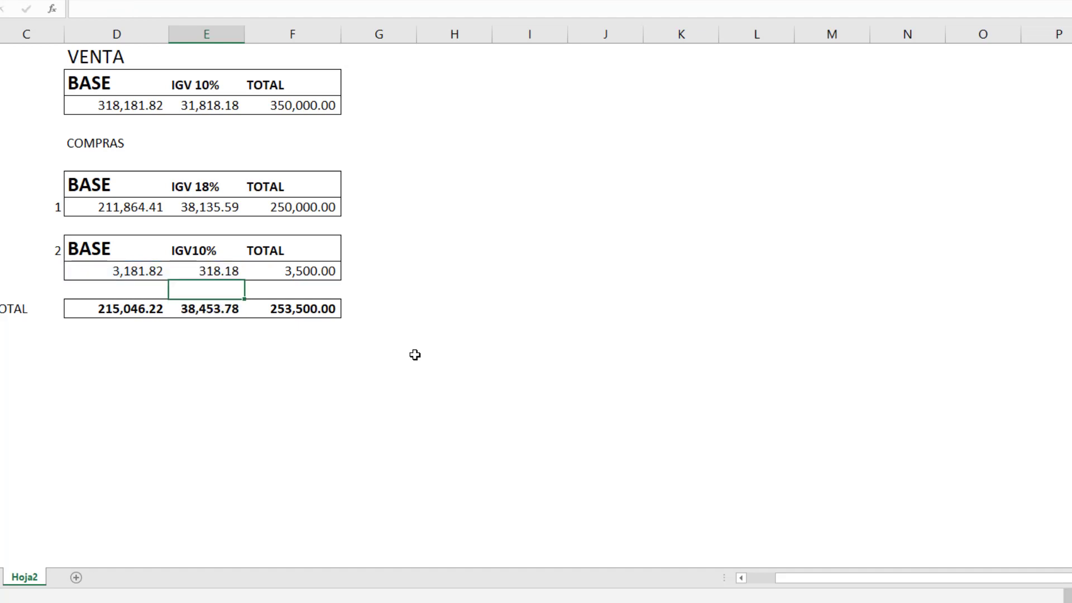
# Step: Check the recalculated purchases IGV total and the hotel and restaurant expense in Excel against the form's purchase boxes
pyautogui.click(192, 311)
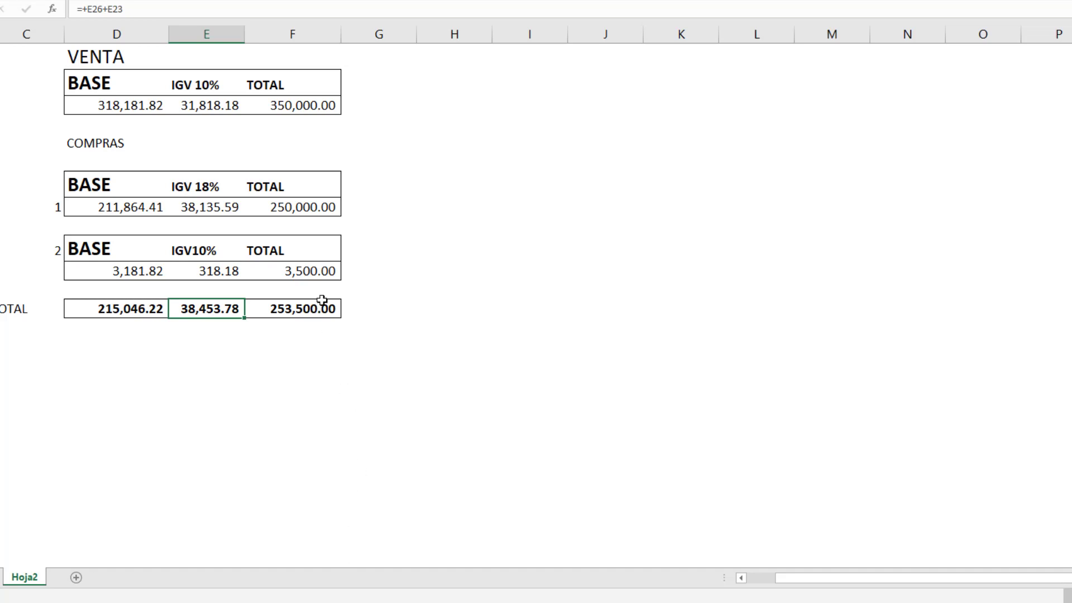
pyautogui.click(316, 271)
pyautogui.scroll(3, 368, 348)
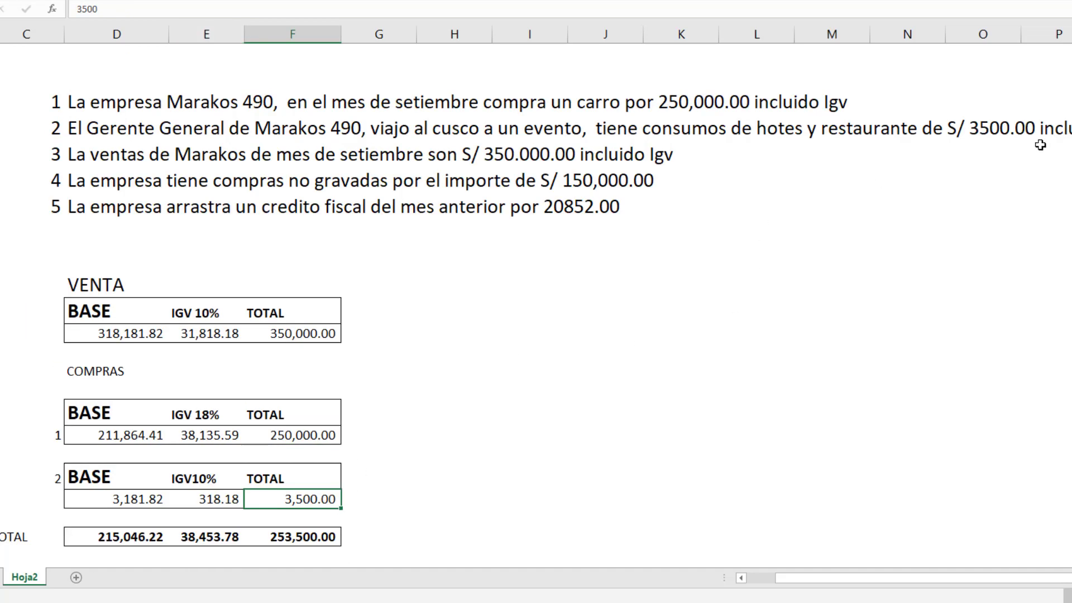
pyautogui.scroll(-1, 408, 457)
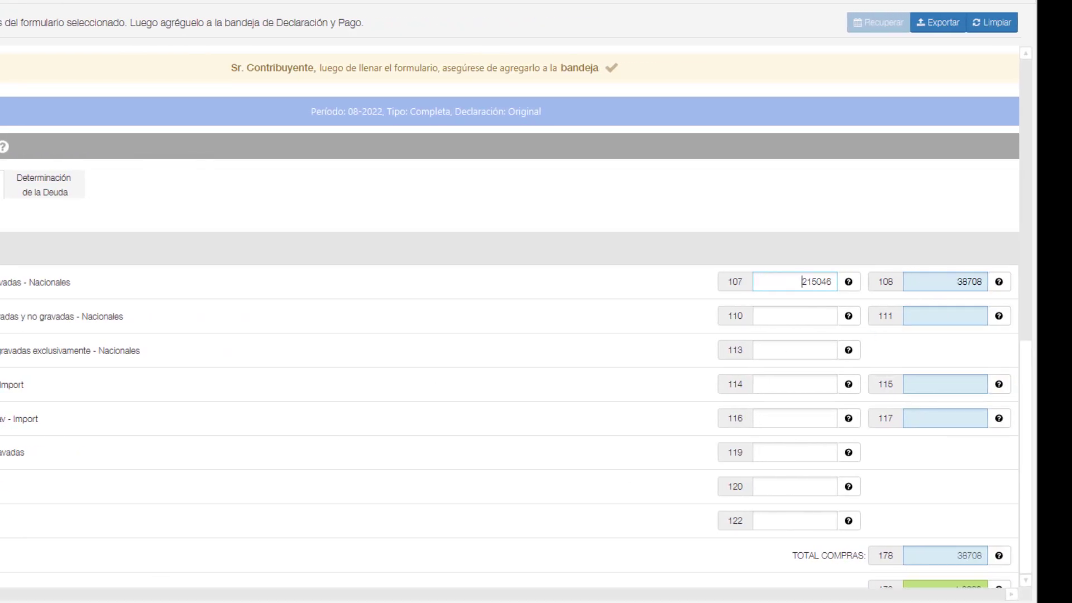
pyautogui.click(148, 598)
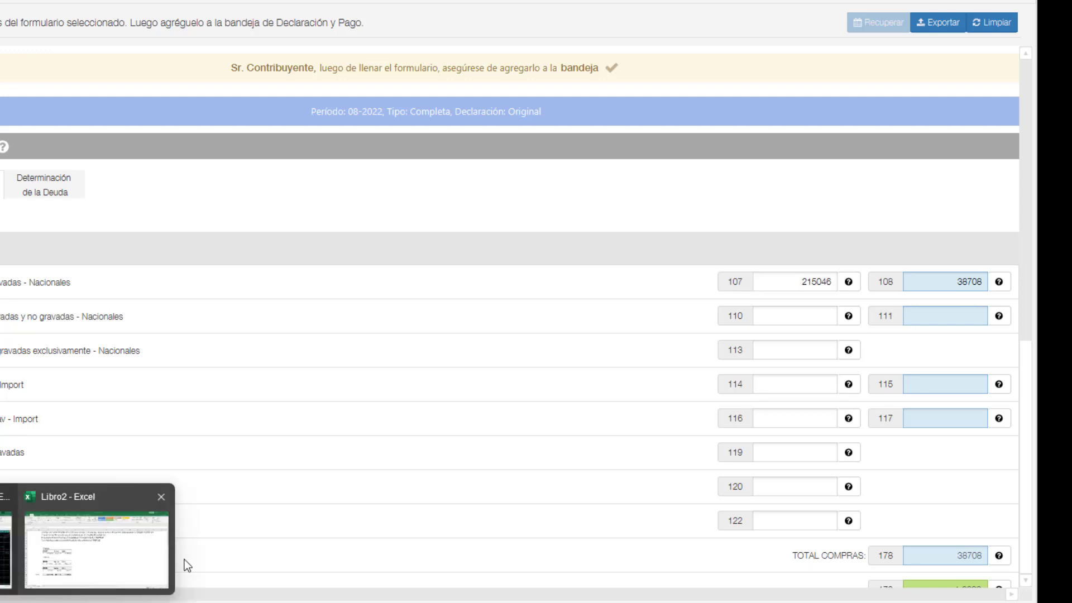
pyautogui.click(136, 536)
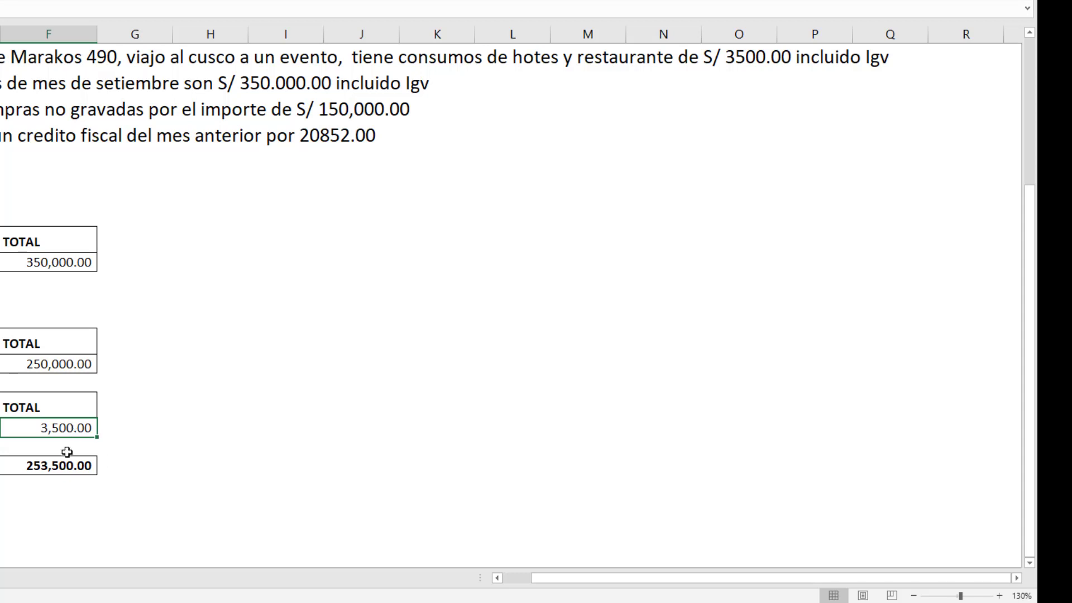
pyautogui.scroll(-2, 66, 455)
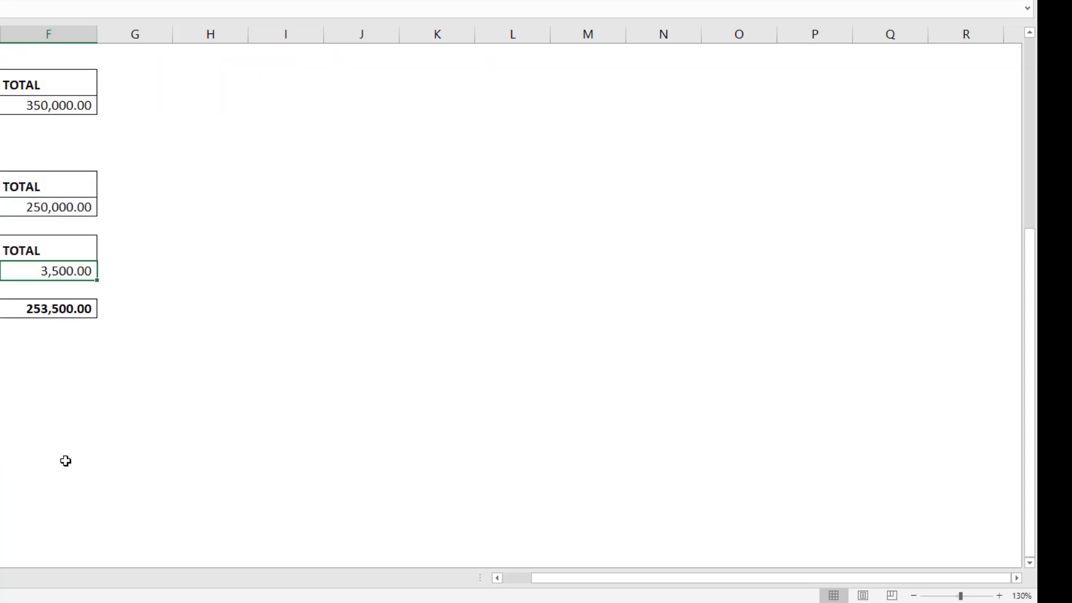
pyautogui.moveTo(64, 602)
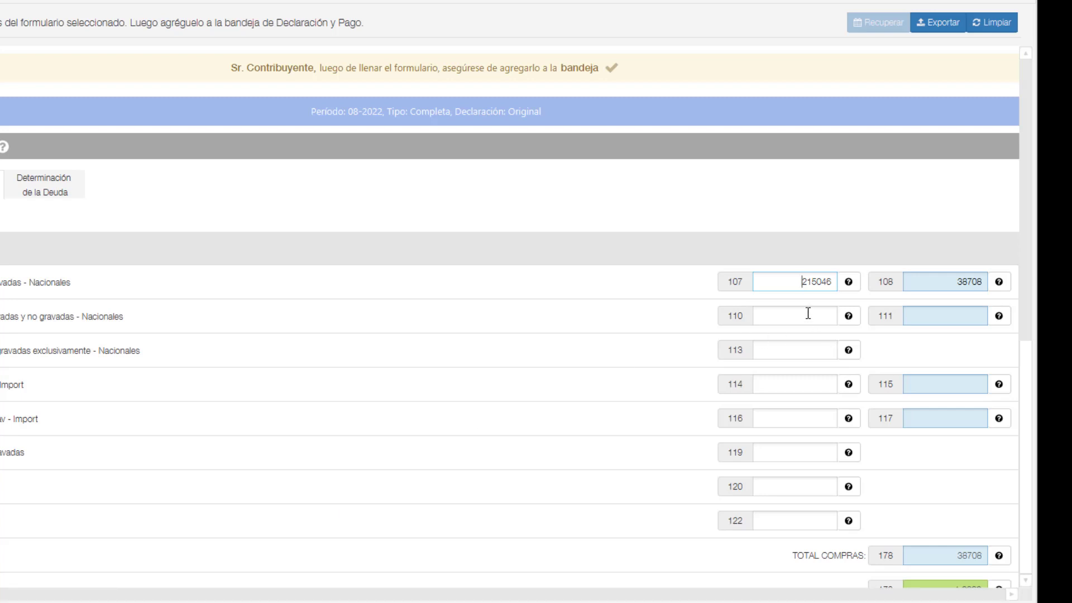
# Step: Inspect the IGV coefficient assistant for box 173 in the purchases section without changing any of its values
pyautogui.click(808, 314)
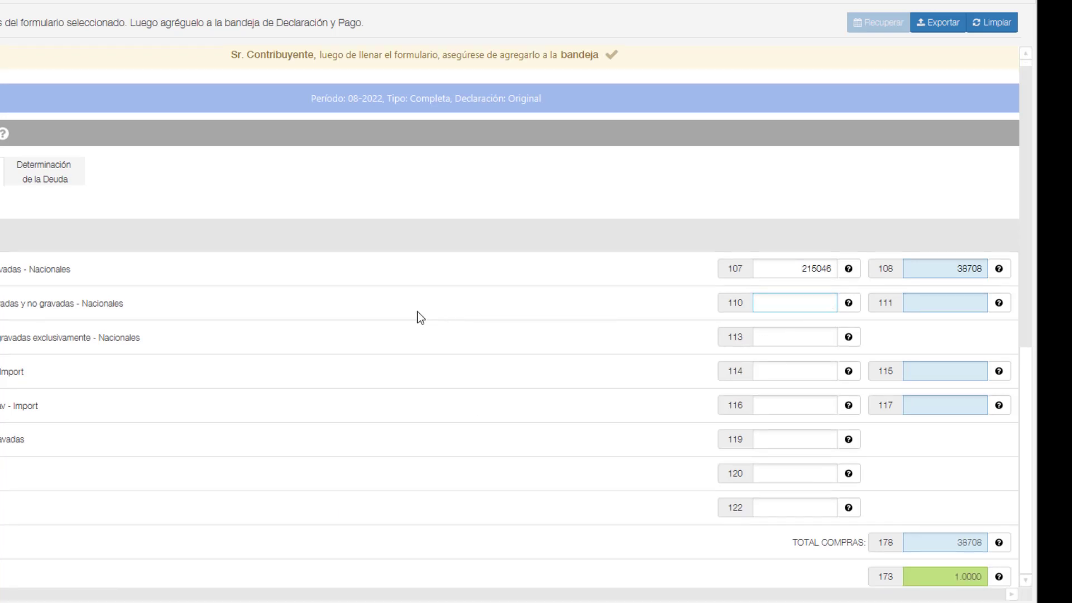
pyautogui.click(770, 337)
pyautogui.scroll(-1, 886, 474)
pyautogui.click(930, 562)
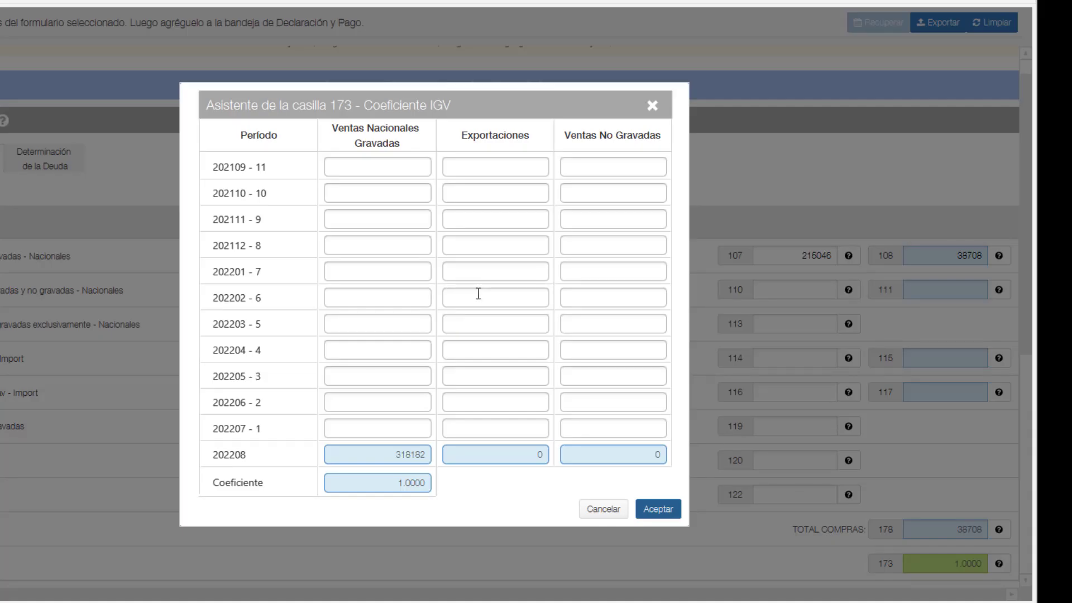
pyautogui.click(600, 517)
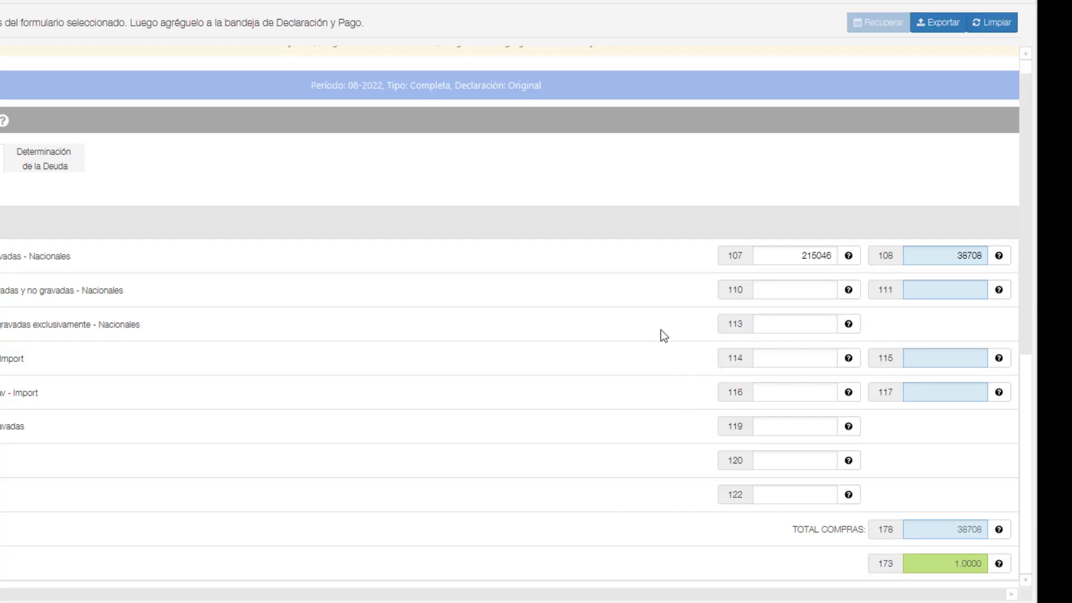
# Step: Check the purchase totals in the Excel worksheet and set the form's box 110, national purchases for taxed and non-taxed sales, to 0
pyautogui.click(820, 291)
pyautogui.click(73, 561)
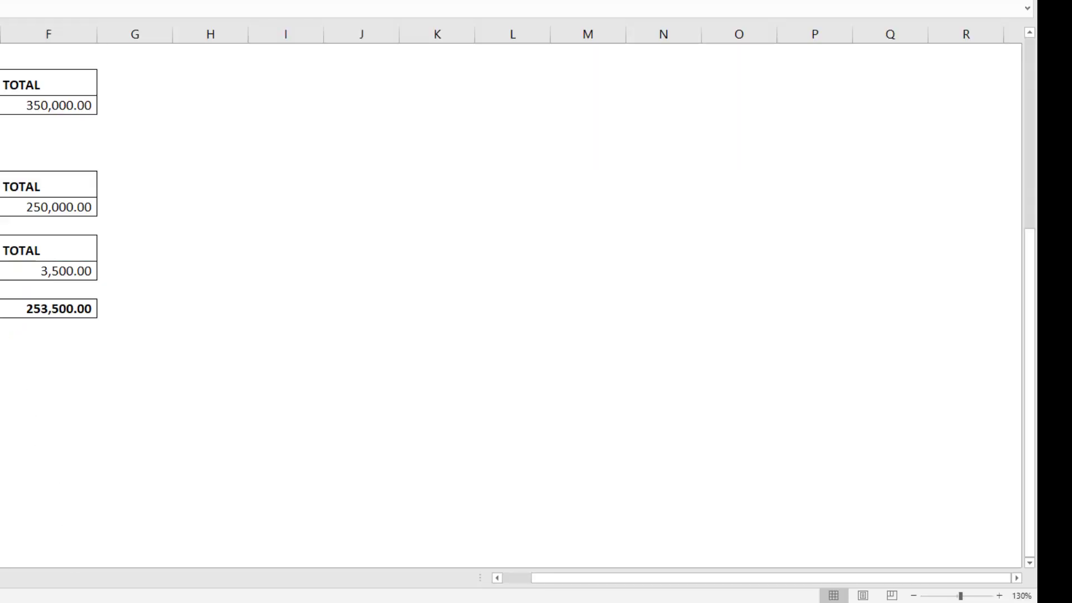
pyautogui.moveTo(50, 592)
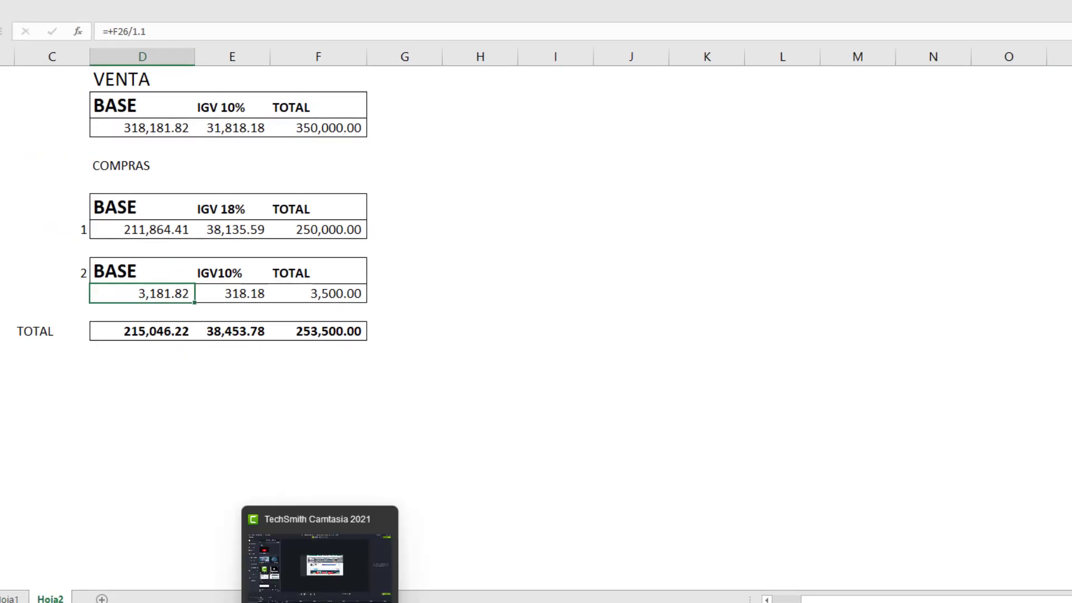
pyautogui.click(380, 558)
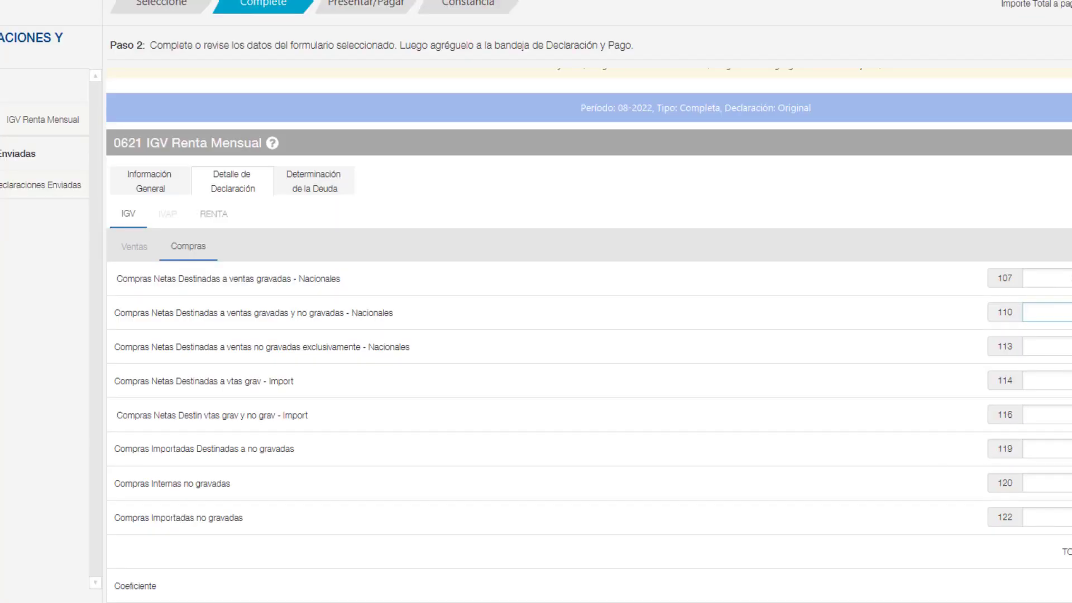
pyautogui.scroll(-1, 876, 445)
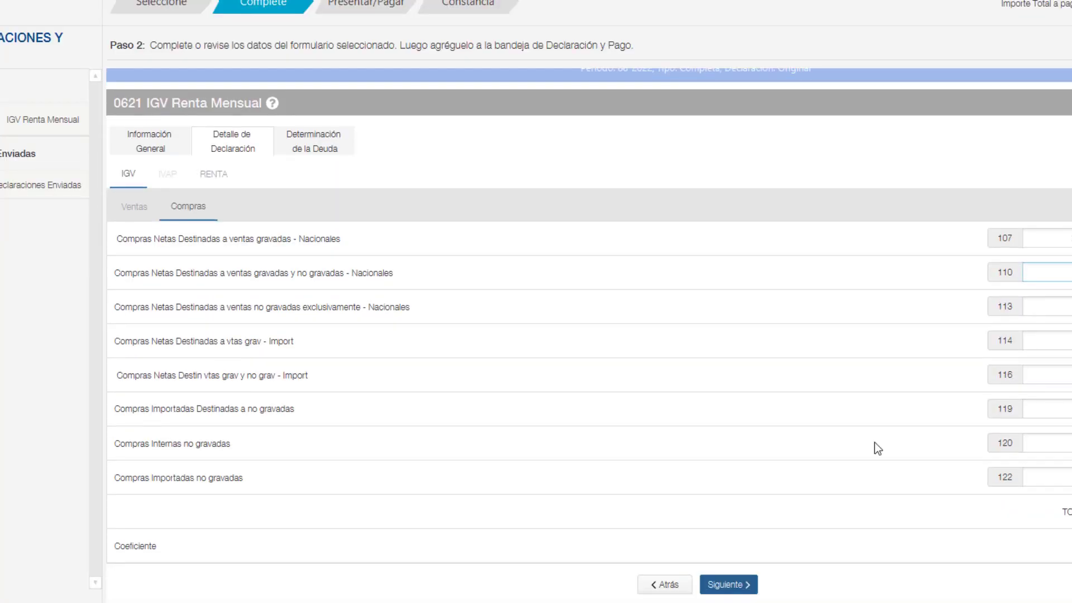
pyautogui.click(729, 558)
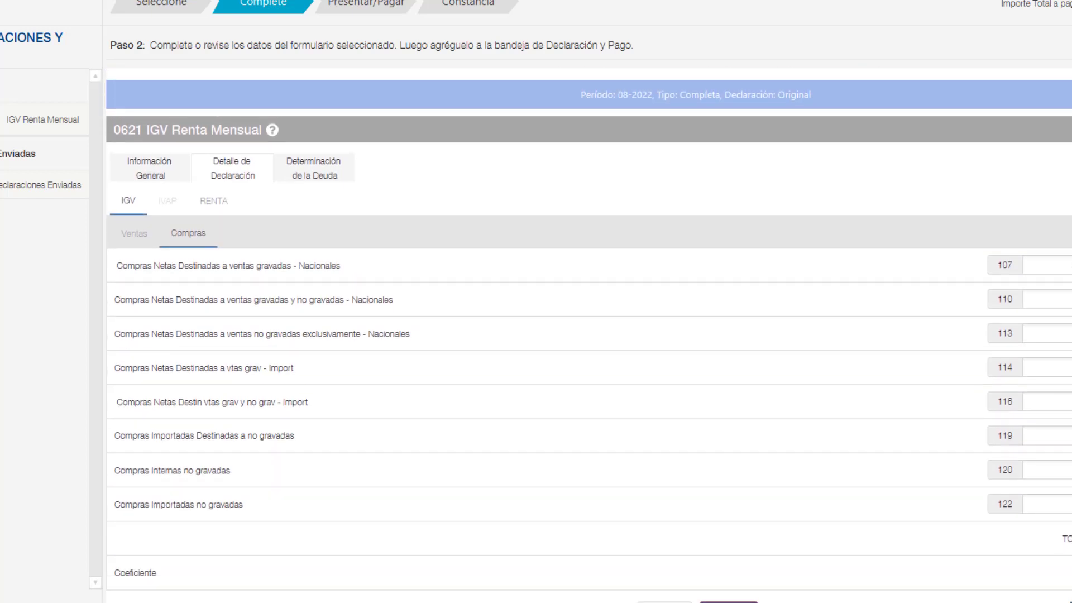
pyautogui.click(1039, 300)
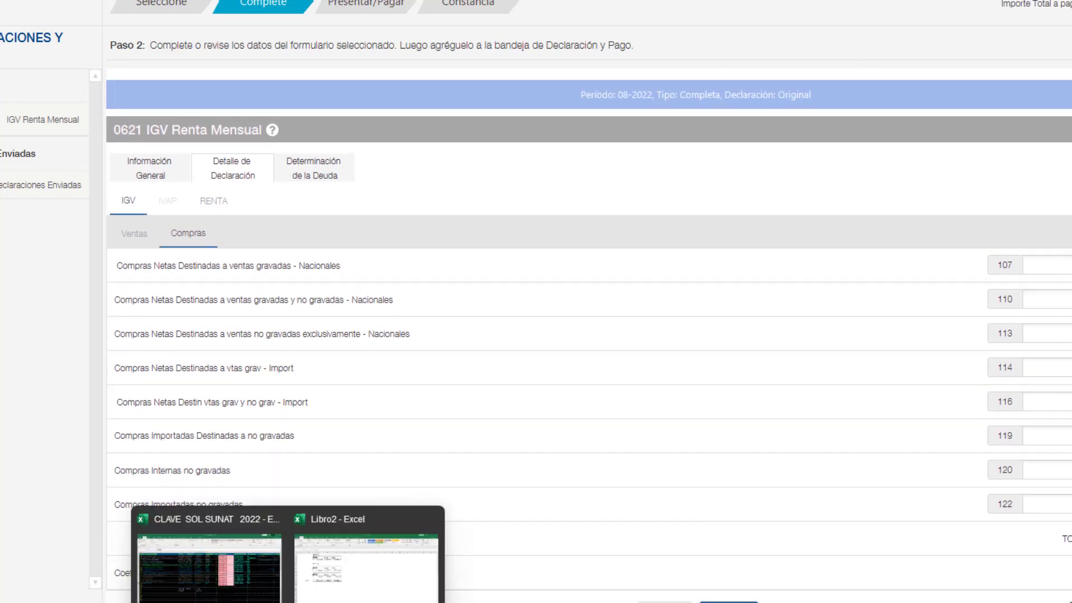
# Step: Look up the non-taxed purchases in the Excel case, enter 150000 in box 120 of the form, and continue to the Renta section
pyautogui.click(354, 553)
pyautogui.scroll(4, 528, 299)
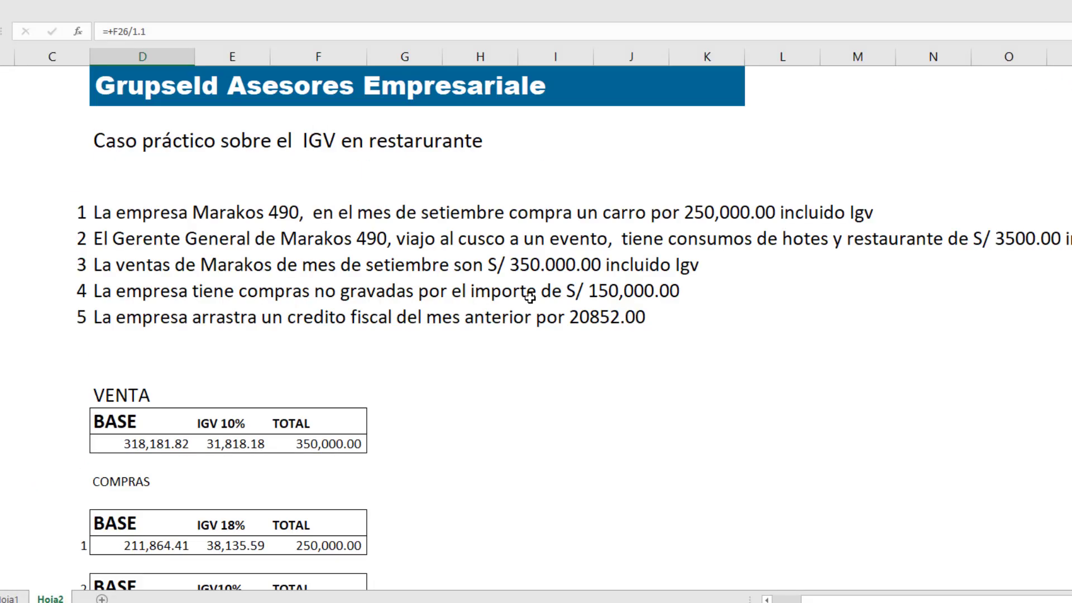
pyautogui.click(612, 296)
pyautogui.moveTo(288, 602)
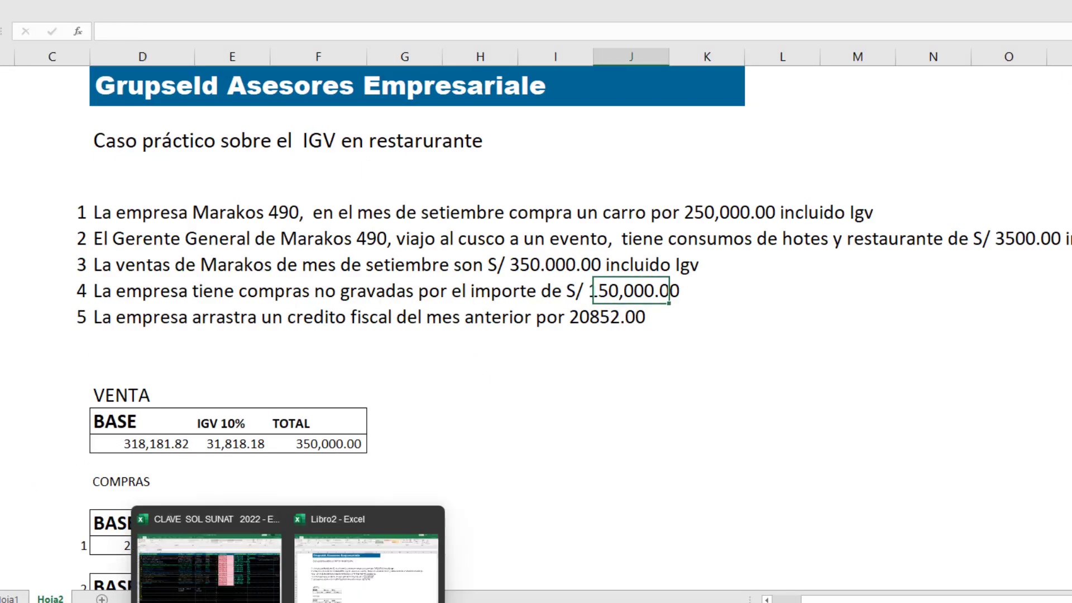
pyautogui.hotkey('alt', 'Tab')
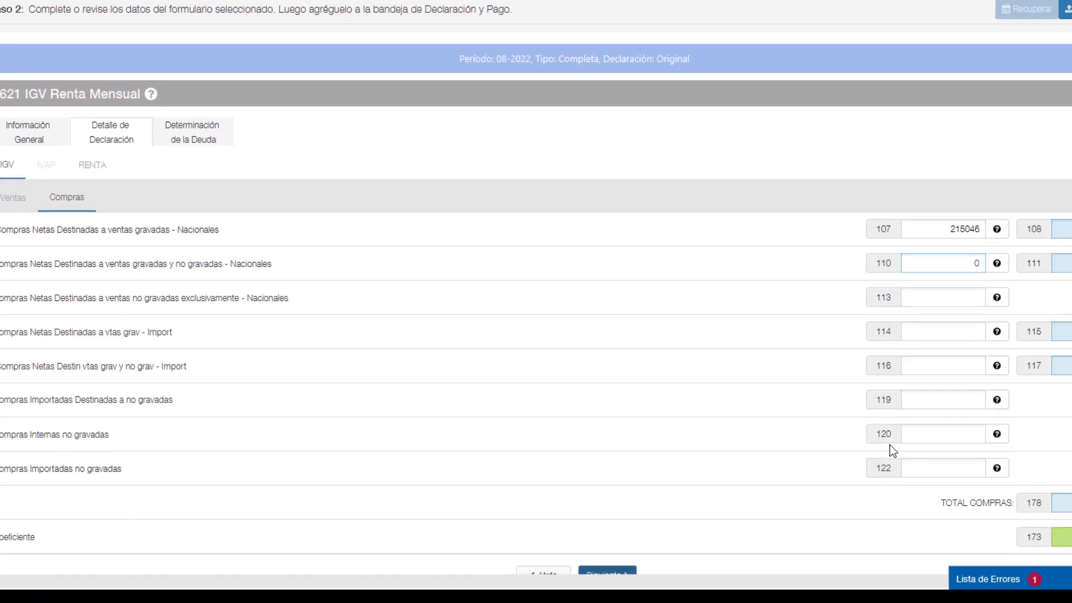
pyautogui.click(906, 424)
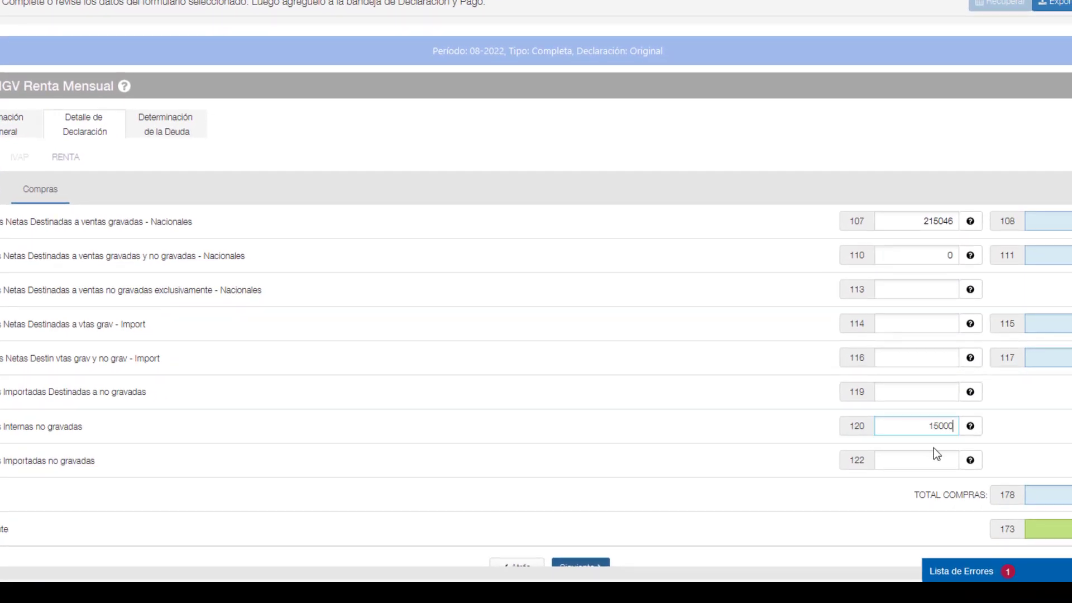
pyautogui.write('150000')
pyautogui.click(873, 460)
pyautogui.scroll(-2, 836, 500)
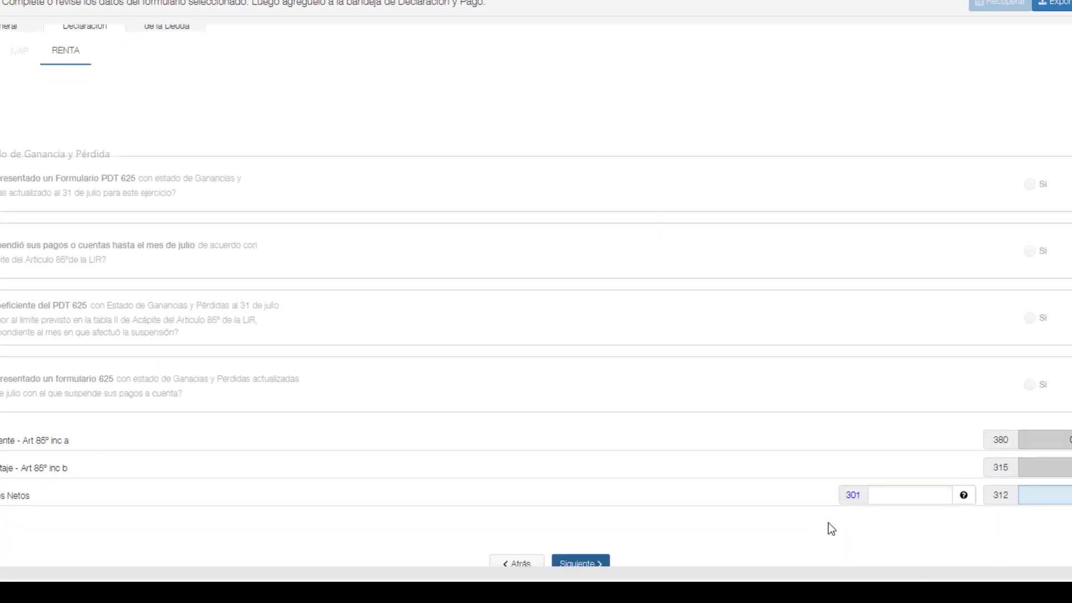
# Step: Enter the worksheet's sales base, 318182, as net income in box 301 of the Renta section and continue to the debt determination
pyautogui.click(896, 494)
pyautogui.scroll(-1, 895, 493)
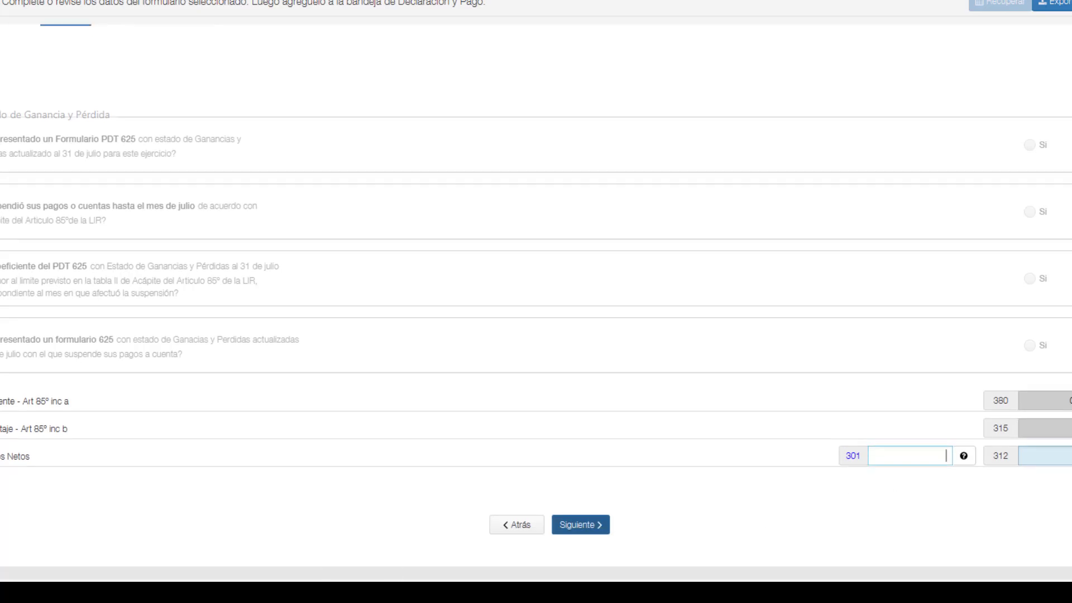
pyautogui.scroll(-5, 536, 279)
pyautogui.click(206, 546)
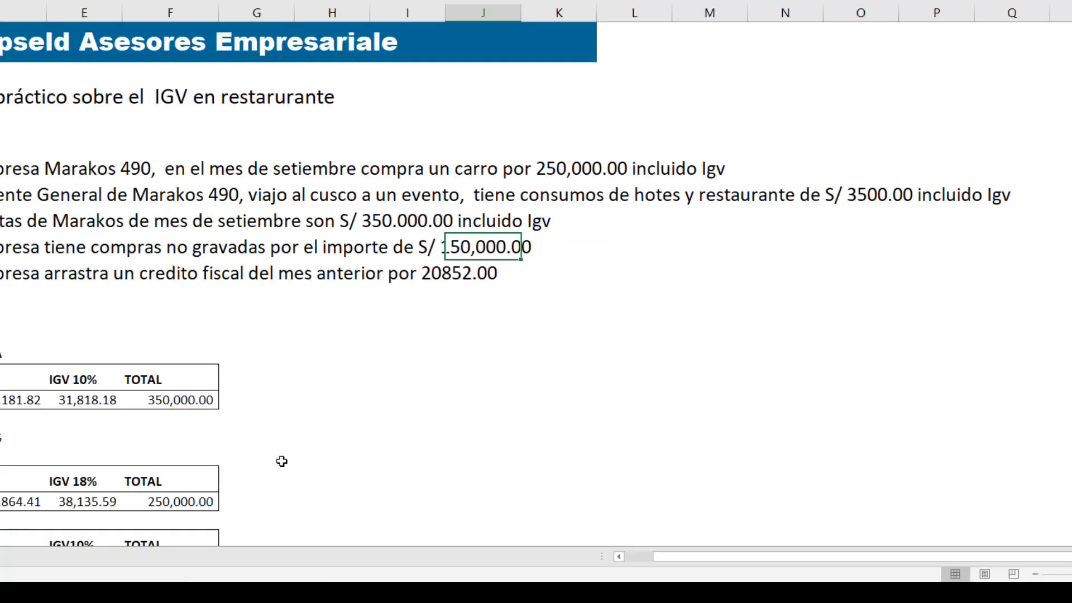
pyautogui.moveTo(215, 565)
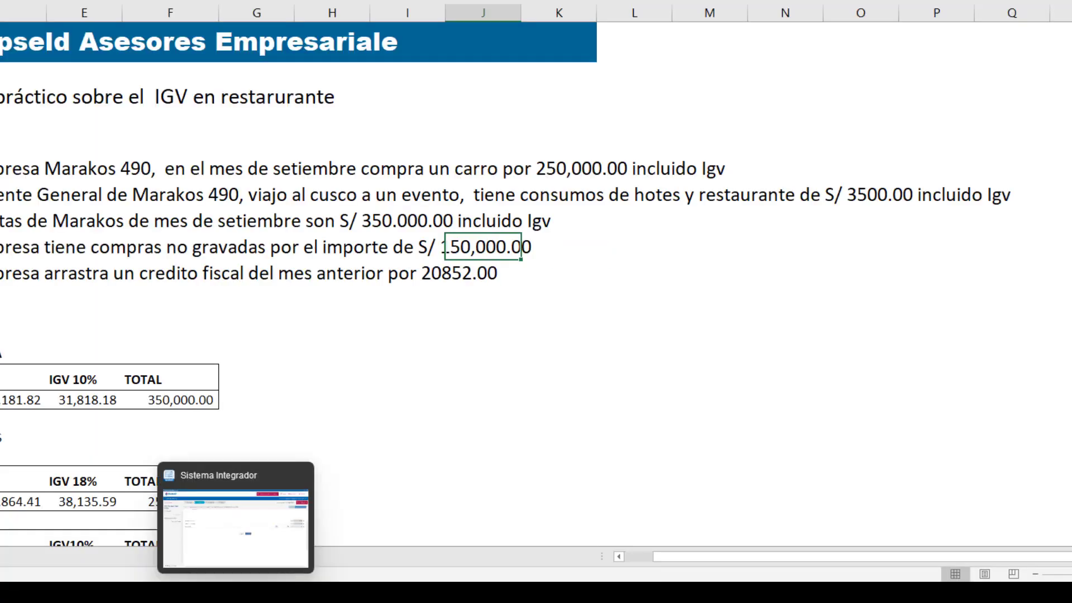
pyautogui.click(215, 558)
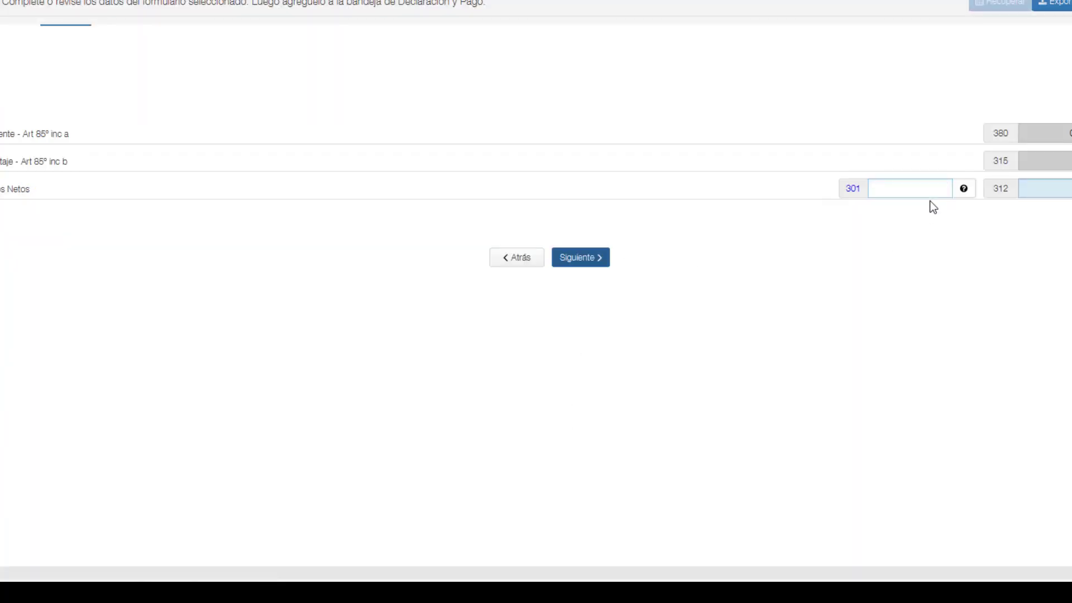
pyautogui.write('318182')
pyautogui.click(886, 258)
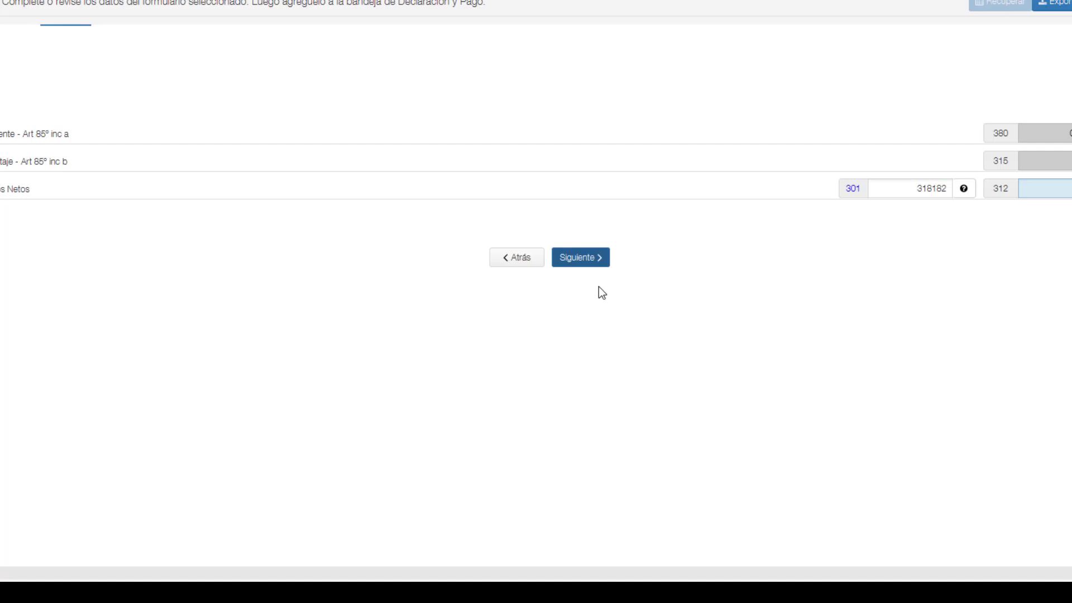
pyautogui.click(593, 266)
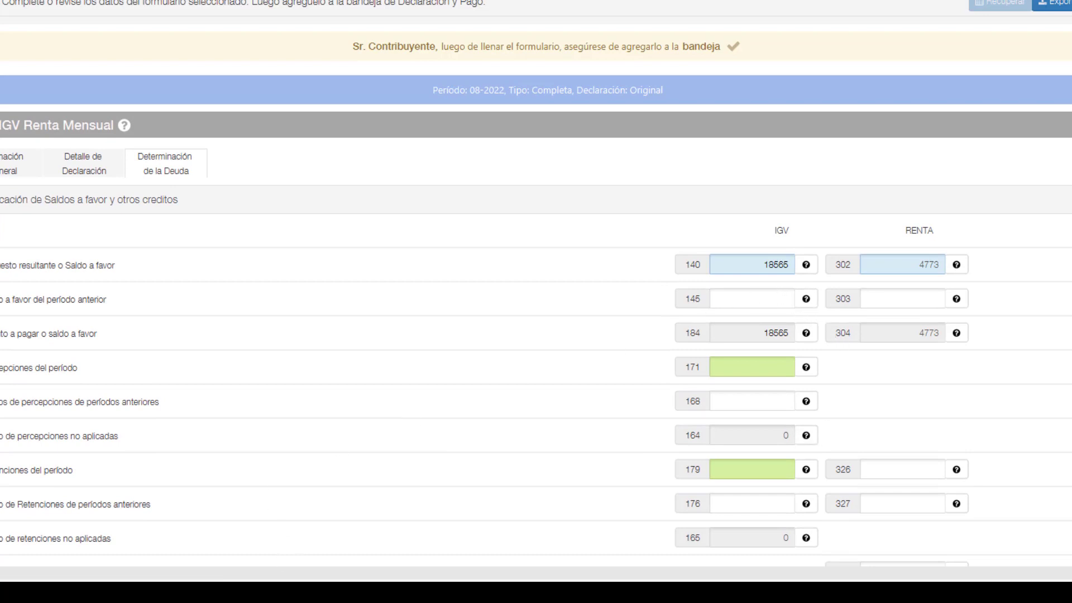
# Step: Check the previous month's tax credit in the Excel case and enter 20852 in the IGV box 145 for the prior period's balance
pyautogui.moveTo(143, 592)
pyautogui.click(193, 561)
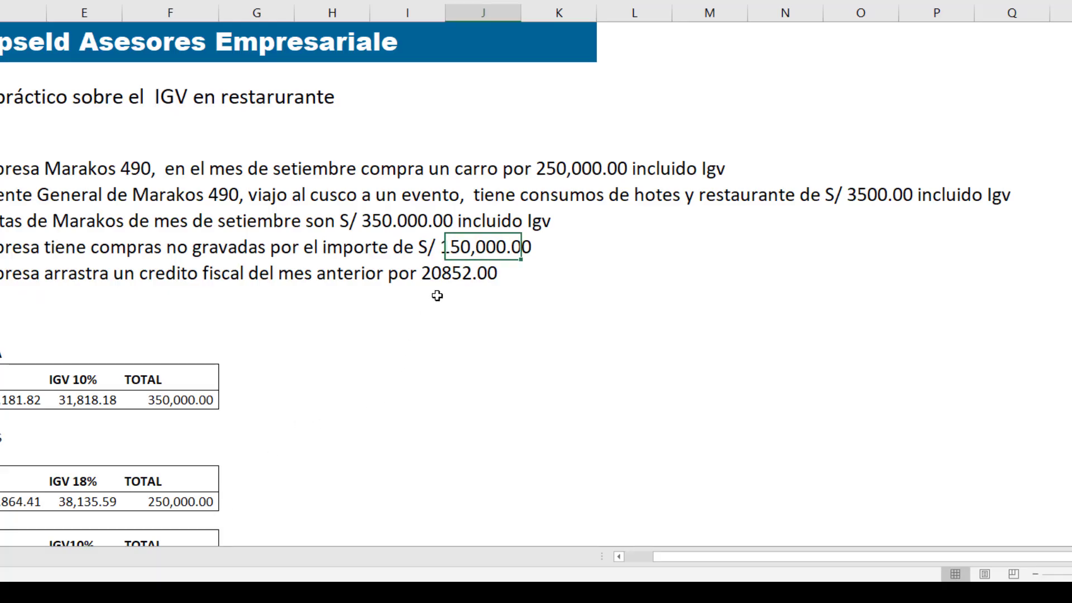
pyautogui.hotkey('alt', 'Tab')
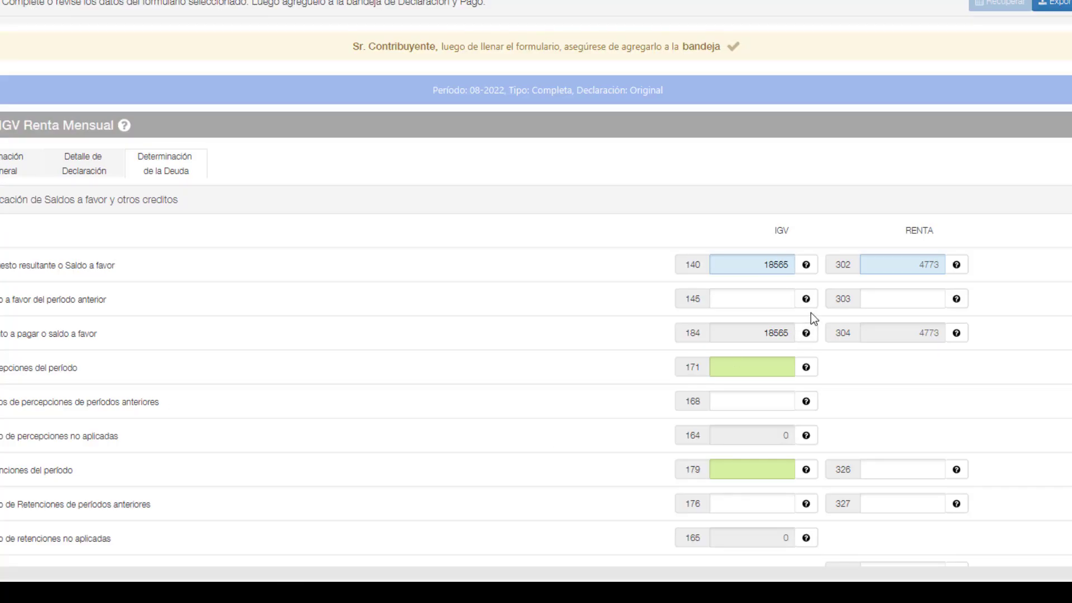
pyautogui.click(763, 300)
pyautogui.write('20852')
pyautogui.click(886, 369)
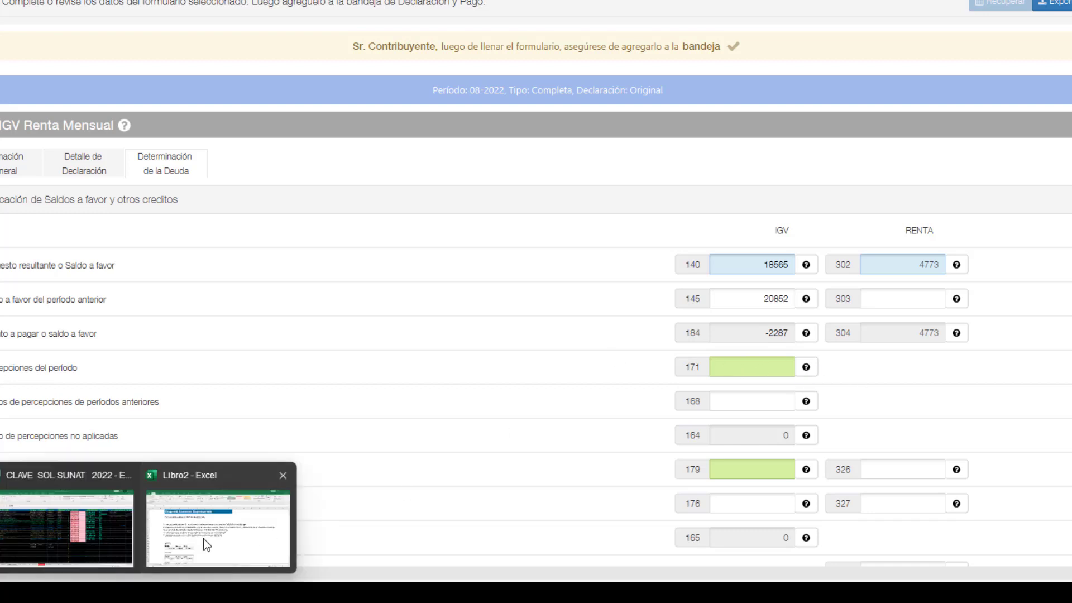
# Step: In the Excel worksheet, calculate the sales IGV minus the total purchases IGV in cell E30 with the formula +E18-E28
pyautogui.click(203, 538)
pyautogui.scroll(-1, 263, 484)
pyautogui.click(91, 399)
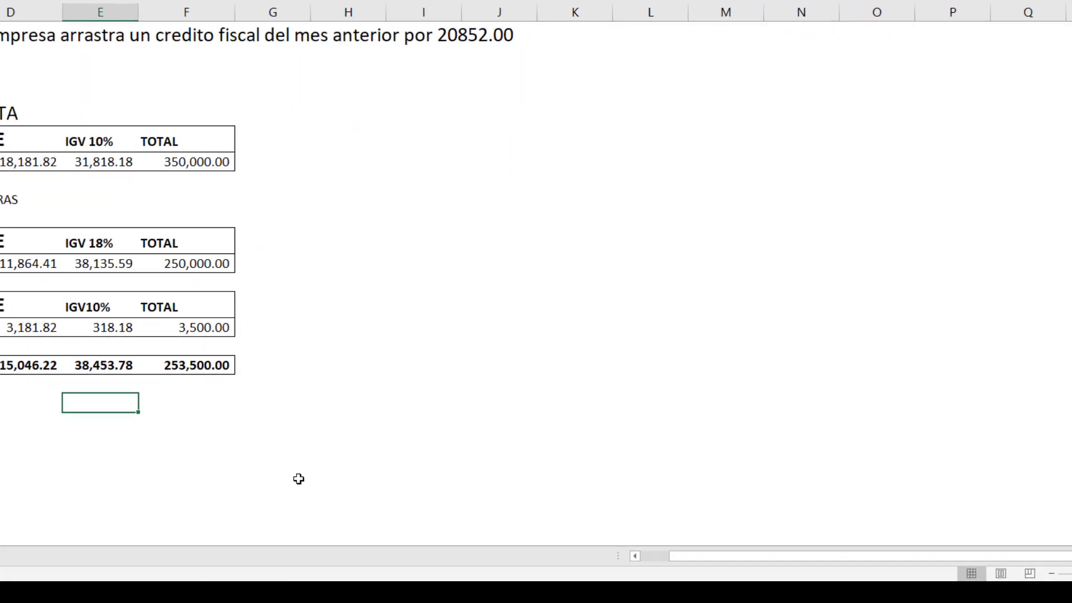
pyautogui.write('+')
pyautogui.press('Up')
pyautogui.press('Up')
pyautogui.press('Up')
pyautogui.press('Up')
pyautogui.press('Up')
pyautogui.press('Up')
pyautogui.press('Up')
pyautogui.press('Up')
pyautogui.press('Up')
pyautogui.press('Up')
pyautogui.press('Up')
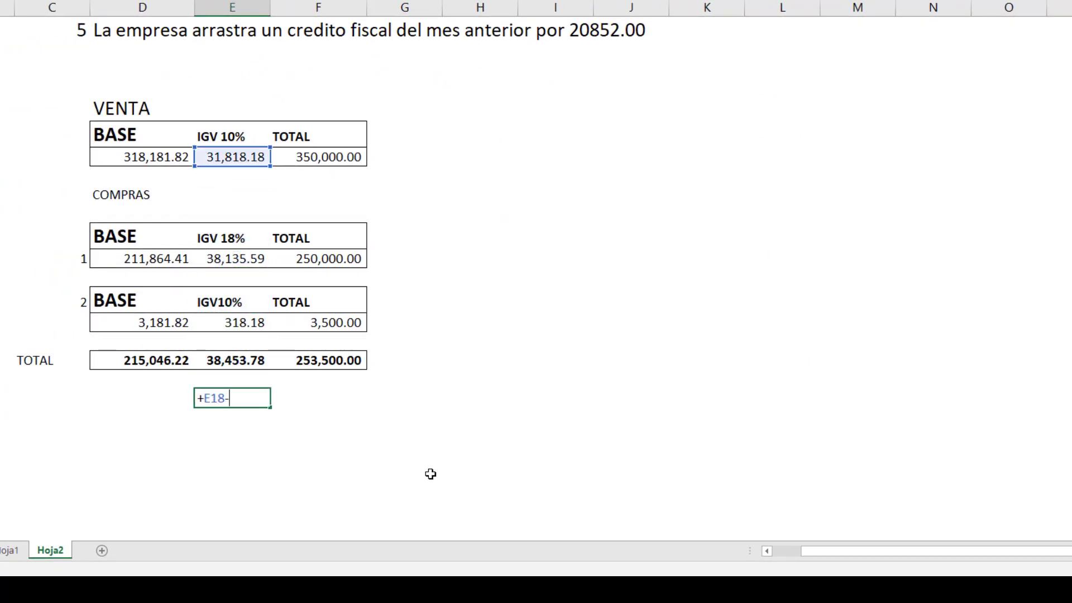
pyautogui.write('-')
pyautogui.press('Up')
pyautogui.press('Up')
pyautogui.press('Up')
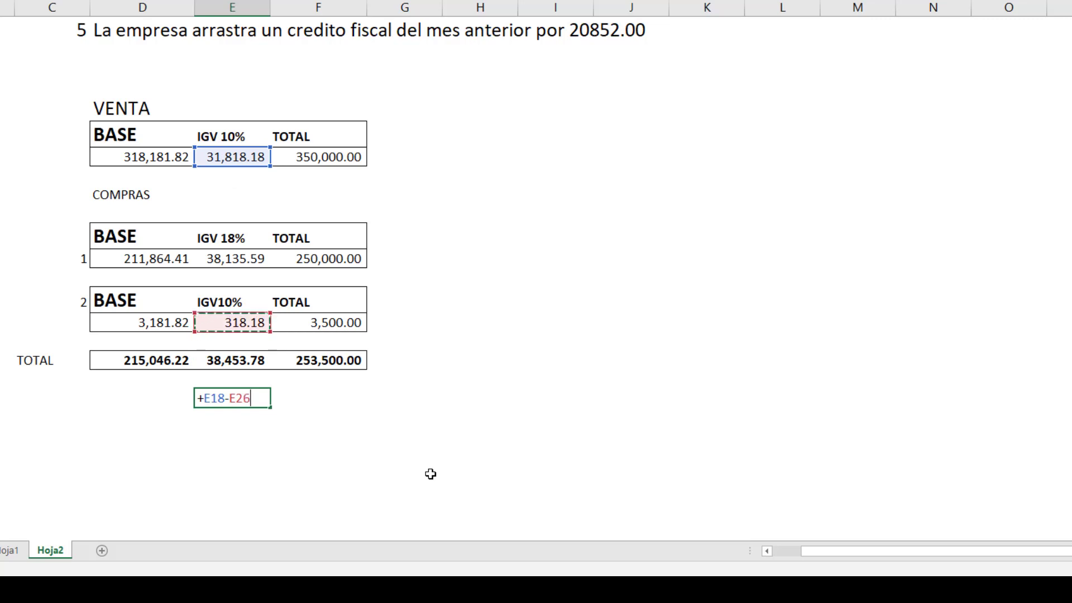
pyautogui.press('Down')
pyautogui.press('Down')
pyautogui.press('Return')
pyautogui.press('Up')
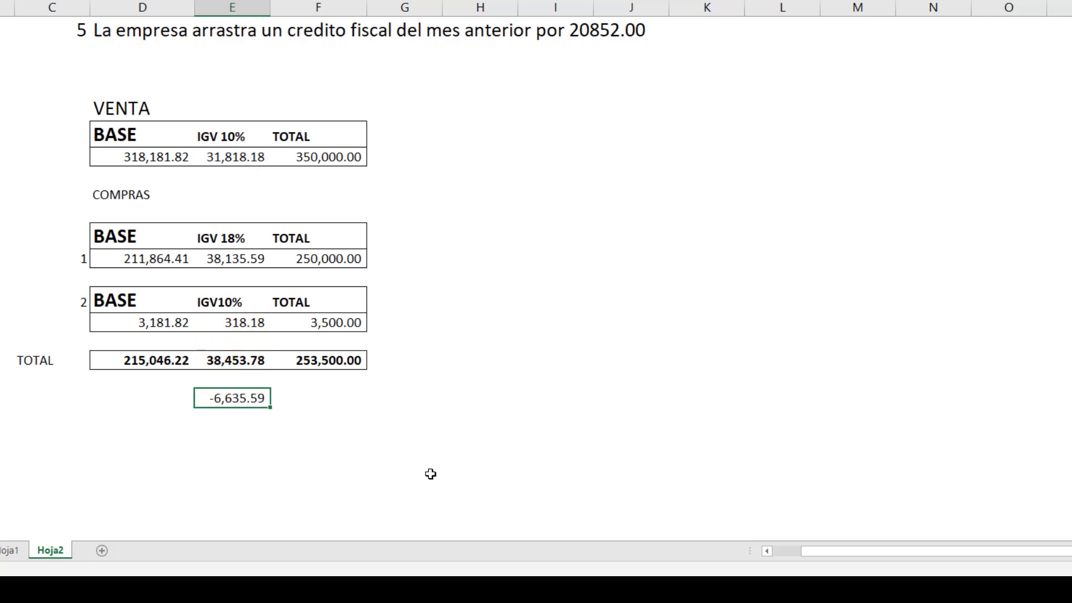
# Step: Enter the previous month's tax credit, 20852, in cell E31 below the IGV difference
pyautogui.press('Down')
pyautogui.write('3.8')
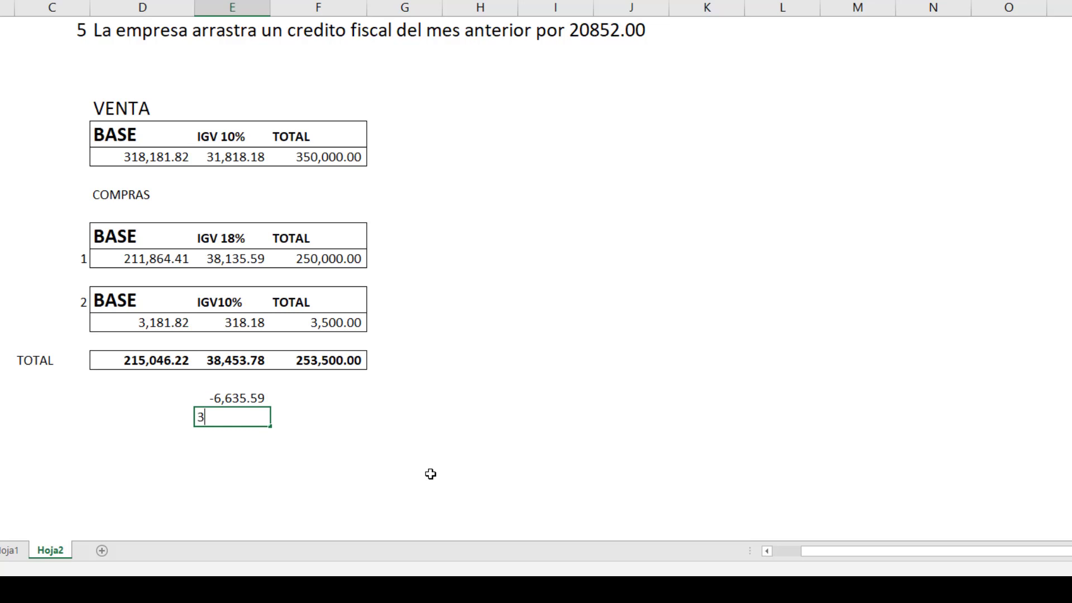
pyautogui.press('BackSpace')
pyautogui.press('BackSpace')
pyautogui.press('BackSpace')
pyautogui.write('20852')
pyautogui.press('Return')
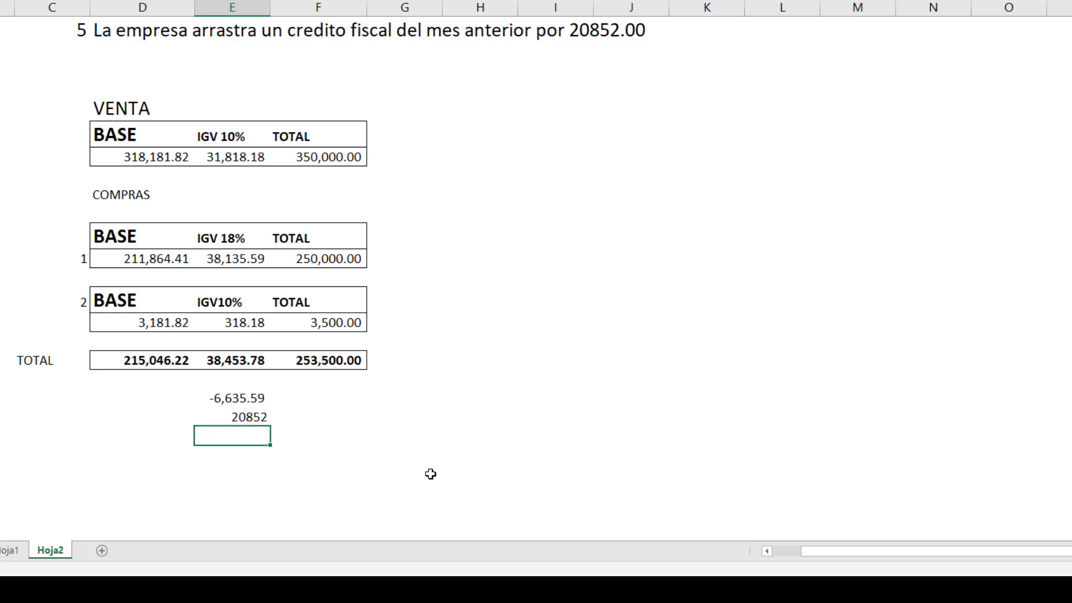
# Step: Add the previous tax credit and the IGV difference in cell E32 with the formula +E31+E30
pyautogui.write('+')
pyautogui.press('Up')
pyautogui.write('+')
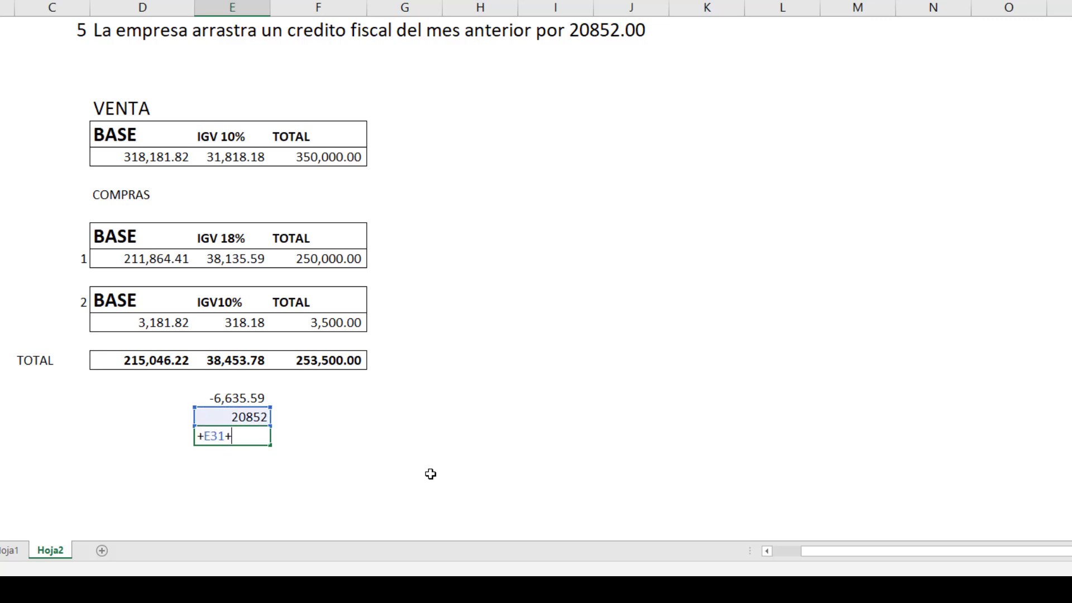
pyautogui.press('Up')
pyautogui.press('Up')
pyautogui.hotkey('ctrl', 'Return')
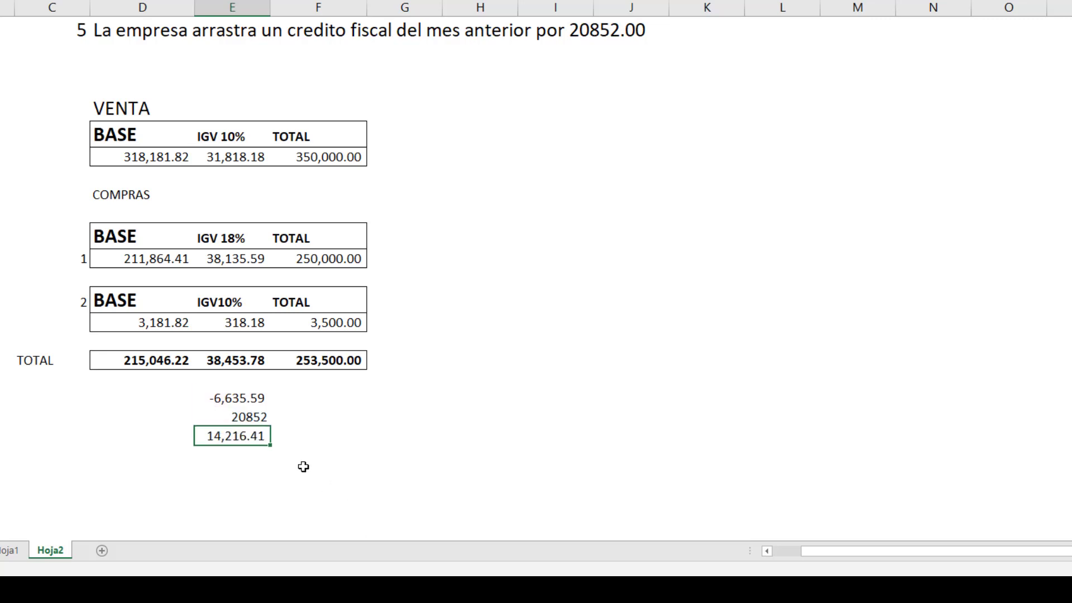
# Step: Correct the formula in cell E32 to =+E31-E30 so the IGV difference is subtracted from the previous credit
pyautogui.doubleClick(262, 436)
pyautogui.press('Left')
pyautogui.press('Left')
pyautogui.press('Left')
pyautogui.press('Left')
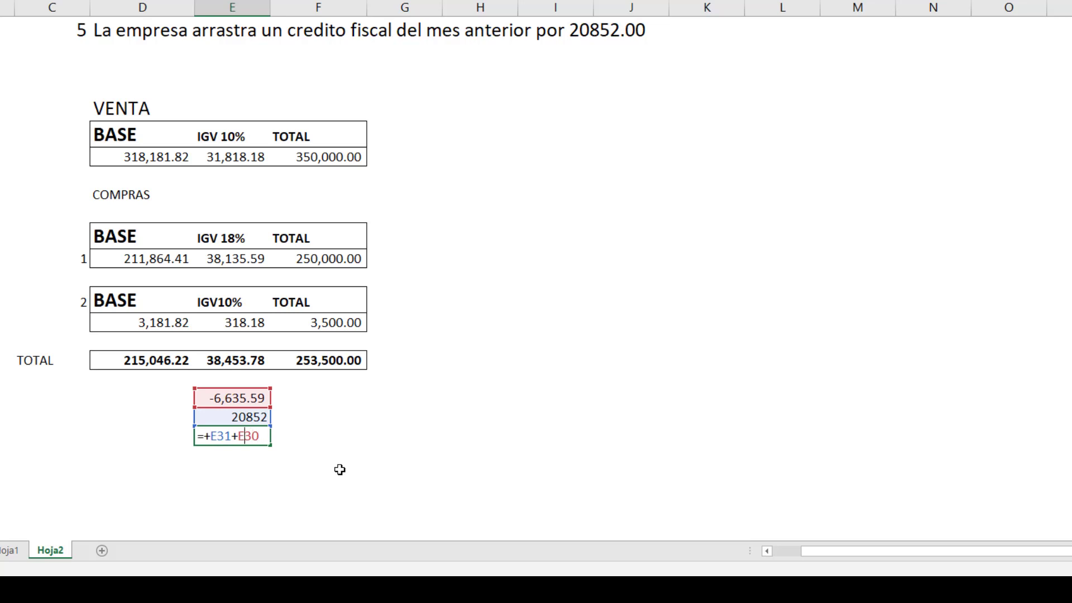
pyautogui.press('Delete')
pyautogui.write('-')
pyautogui.hotkey('ctrl', 'Return')
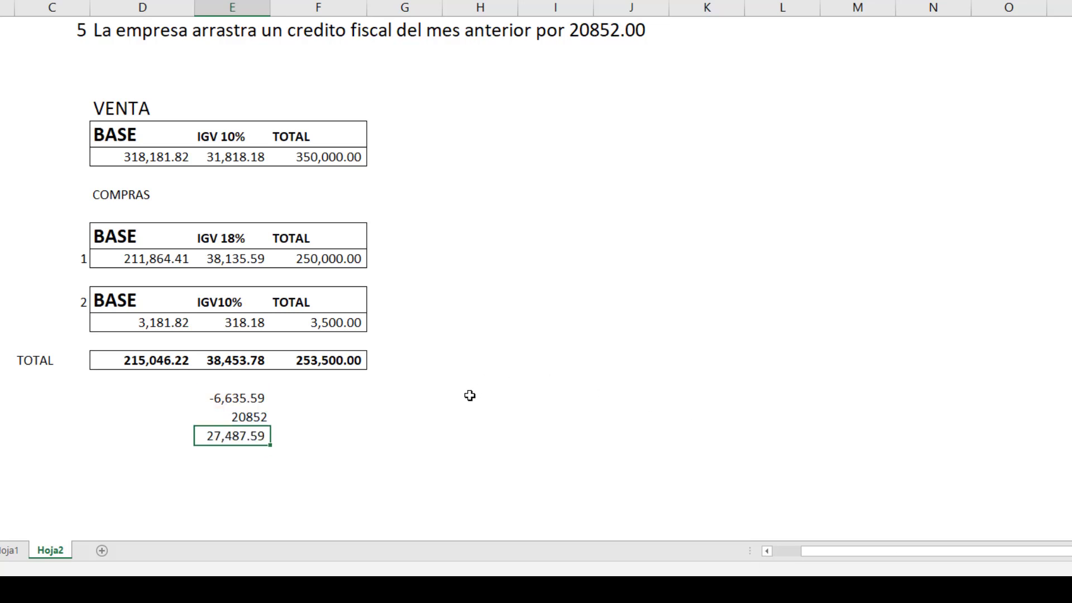
pyautogui.hotkey('ctrl', 'Up')
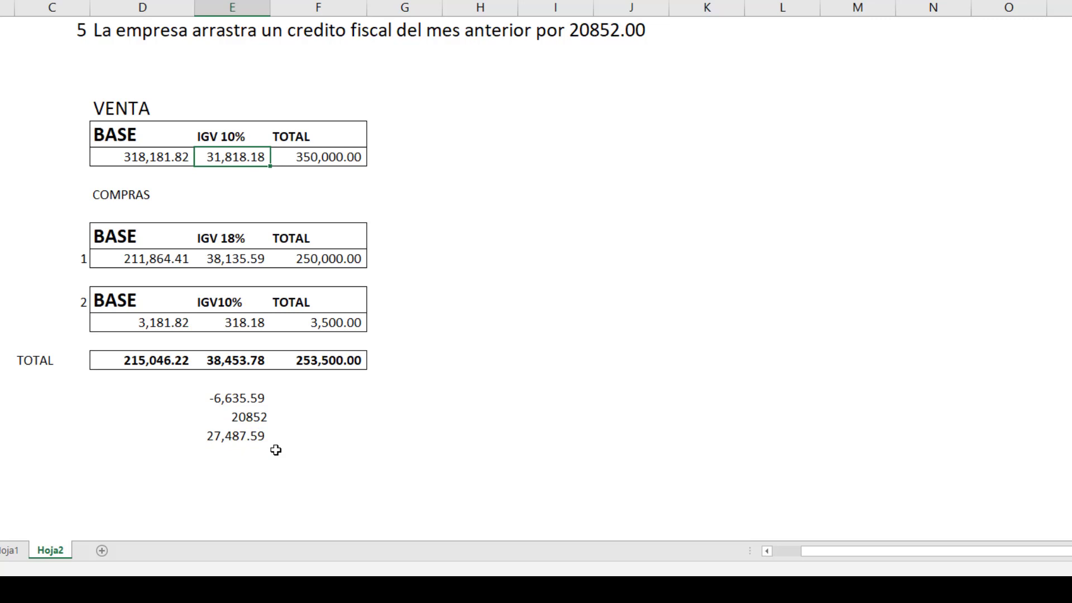
pyautogui.click(227, 438)
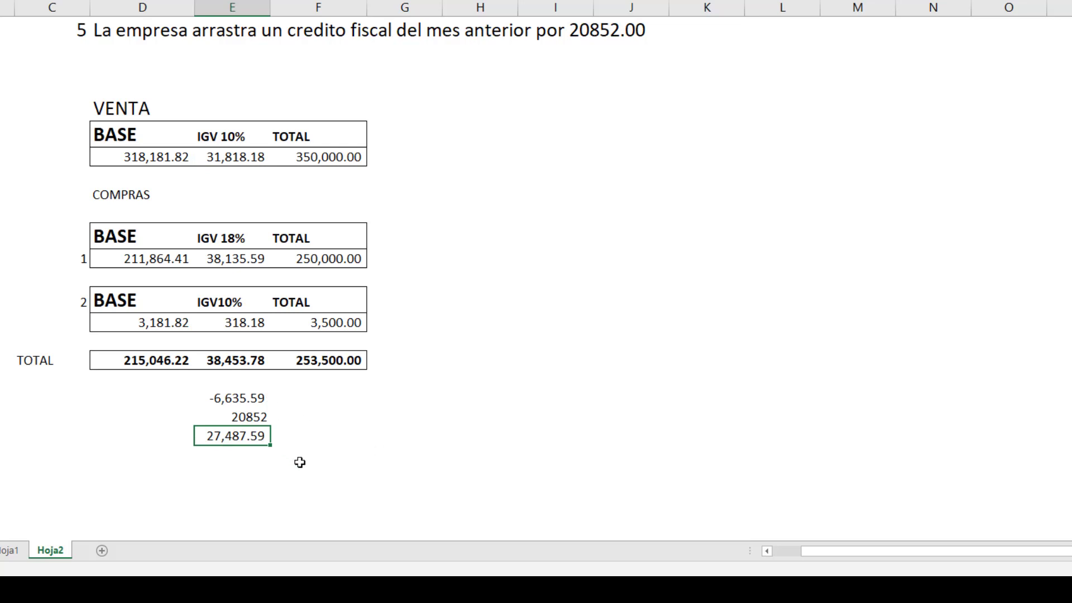
# Step: Review the 18% and 10% purchase IGV amounts behind the tax credit calculation in the worksheet
pyautogui.click(182, 434)
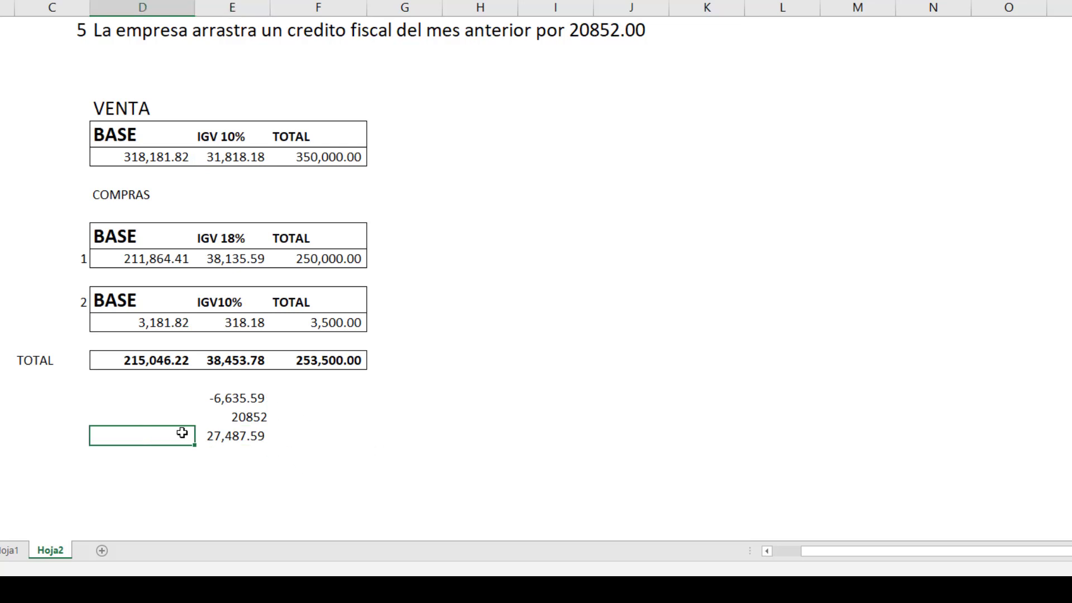
pyautogui.scroll(1, 363, 359)
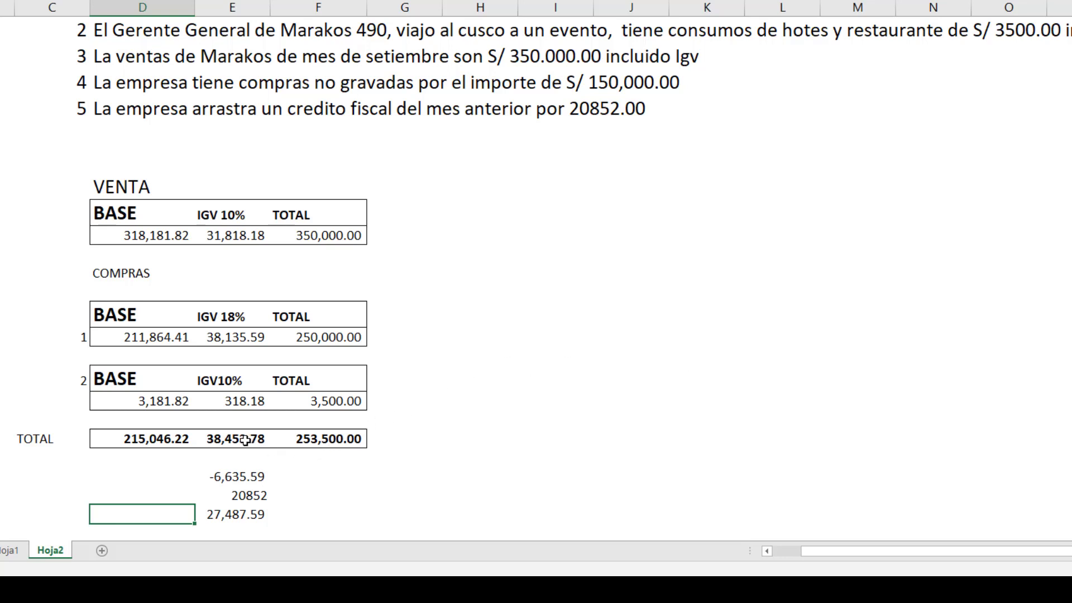
pyautogui.click(249, 340)
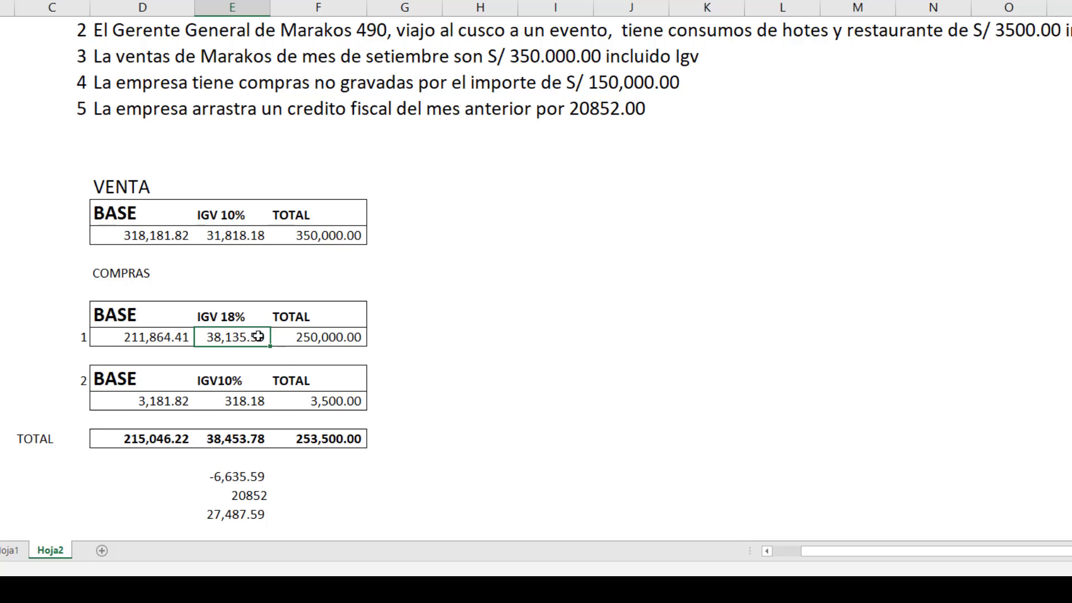
pyautogui.click(235, 384)
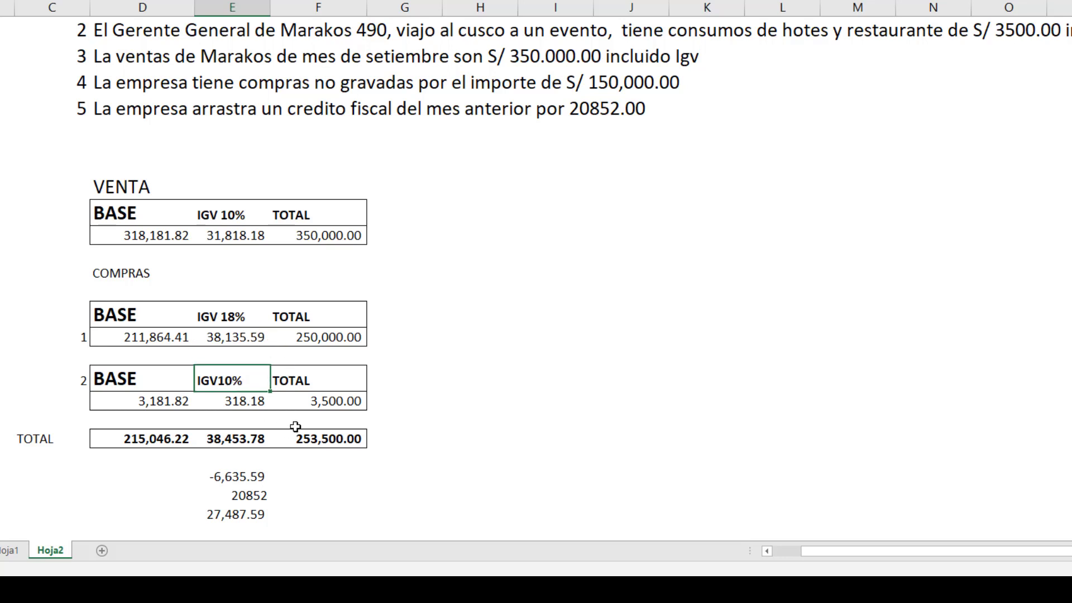
# Step: Switch to the SUNAT 0621 form and check the IGV amounts in boxes 140 and 184 of the debt determination
pyautogui.hotkey('alt', 'Tab')
pyautogui.scroll(-1, 705, 427)
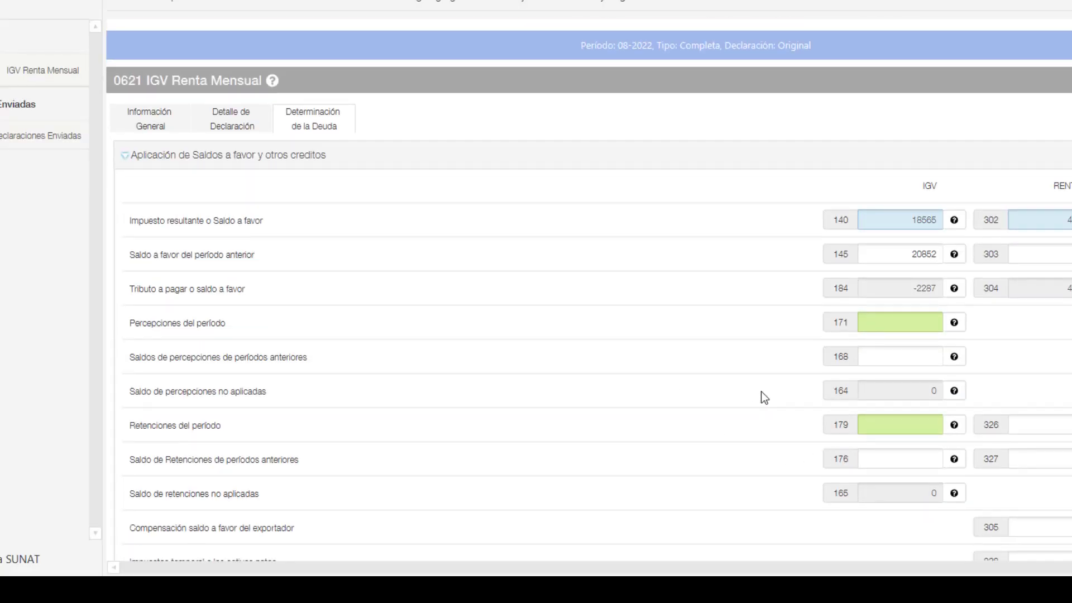
pyautogui.moveTo(903, 224); pyautogui.dragTo(933, 229)
pyautogui.click(907, 291)
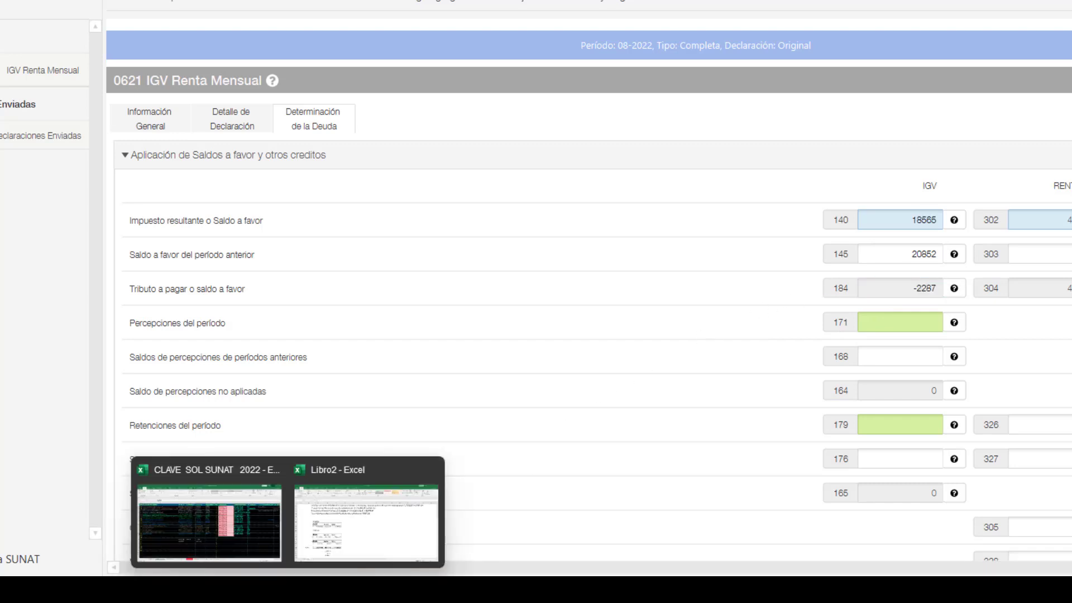
# Step: Return to the Libro2 workbook in Excel and review the credit in cell E32 against the case statements and the sales and purchase tables
pyautogui.click(372, 528)
pyautogui.click(416, 425)
pyautogui.scroll(-2, 360, 434)
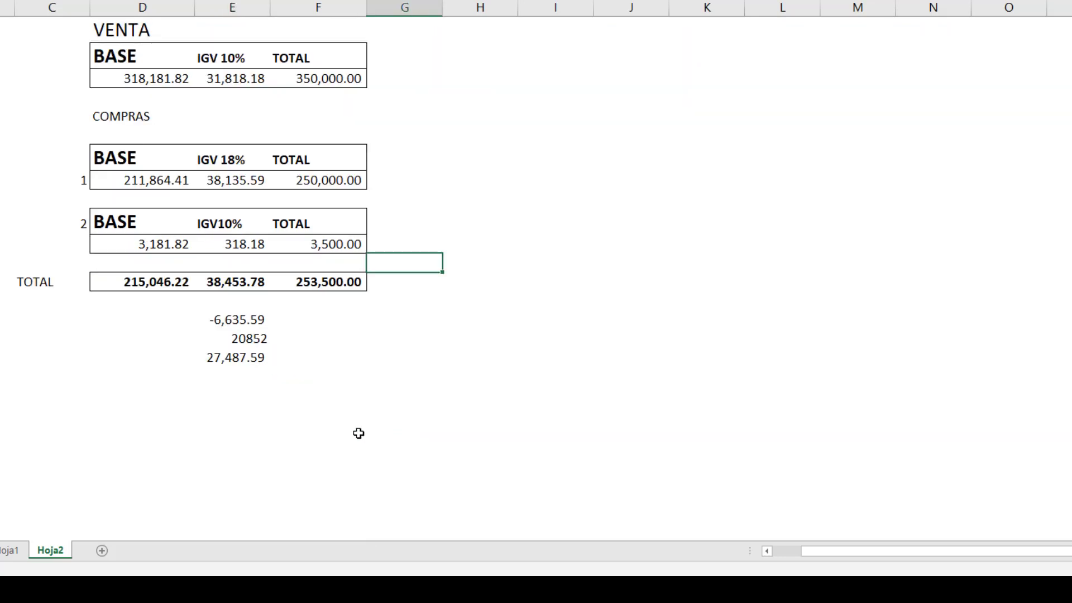
pyautogui.click(218, 350)
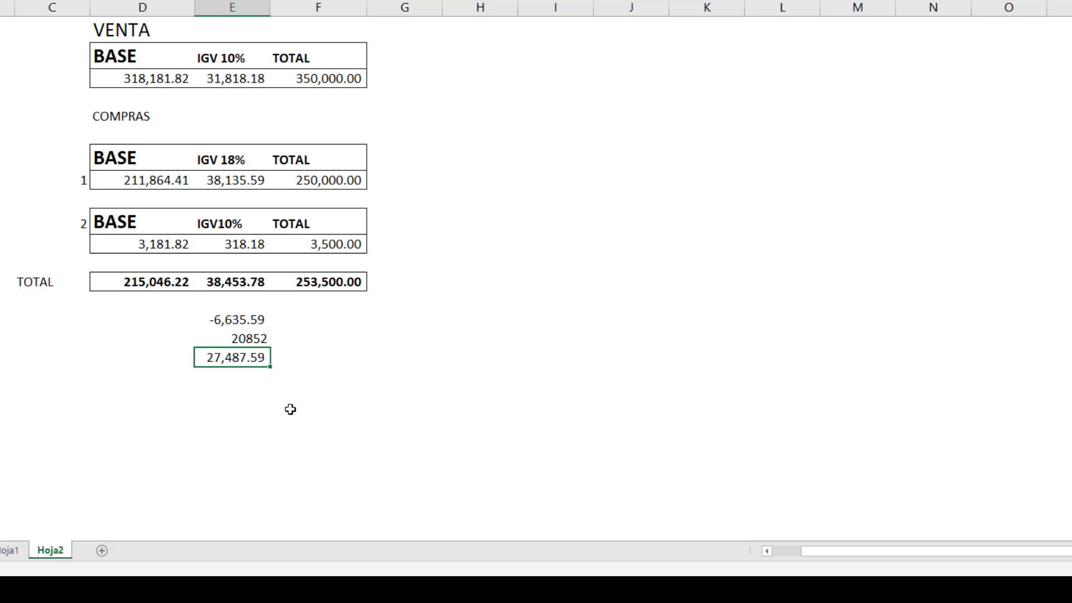
pyautogui.scroll(1, 290, 409)
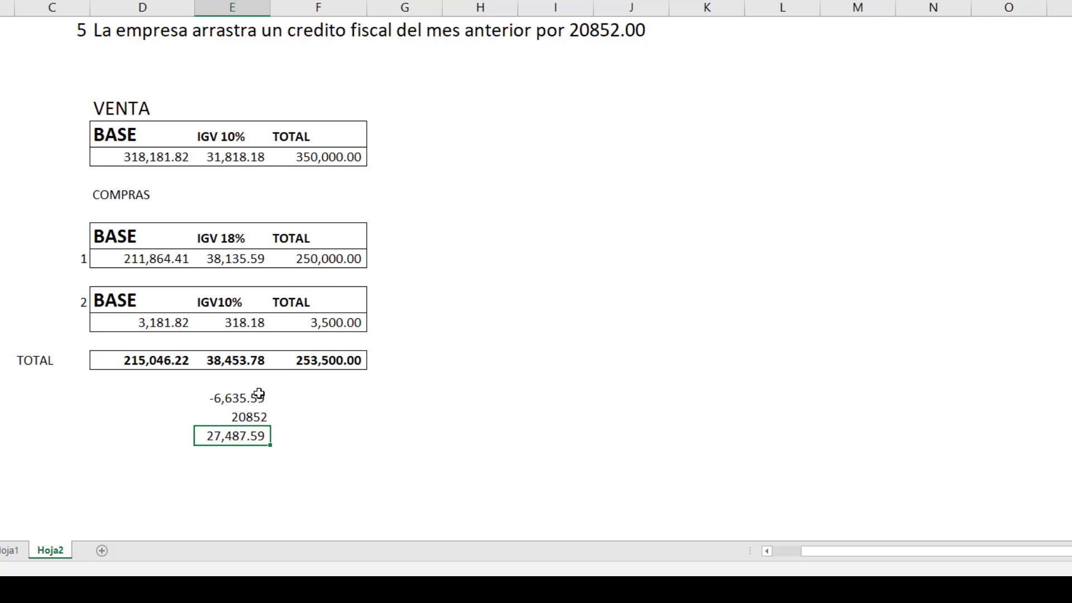
pyautogui.scroll(1, 259, 394)
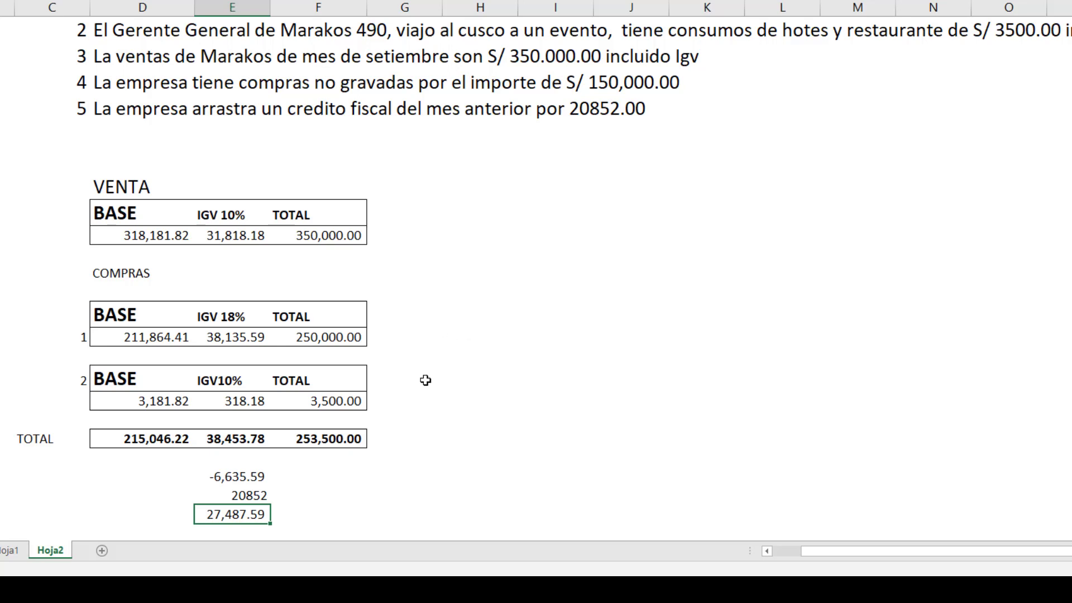
pyautogui.scroll(3, 424, 378)
pyautogui.scroll(-1, 426, 380)
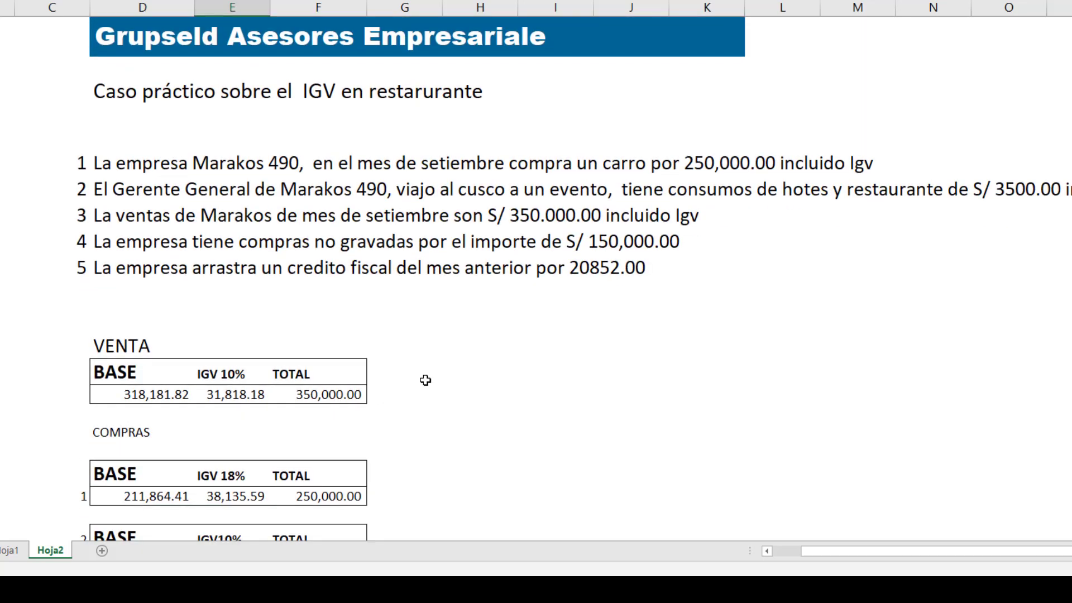
pyautogui.scroll(-2, 426, 380)
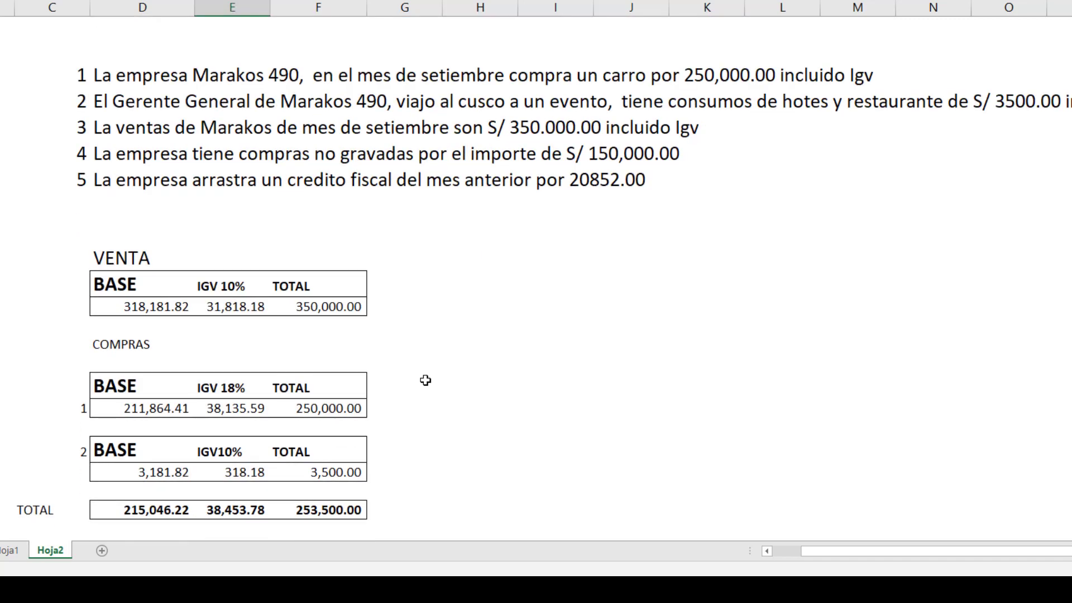
pyautogui.scroll(-1, 425, 381)
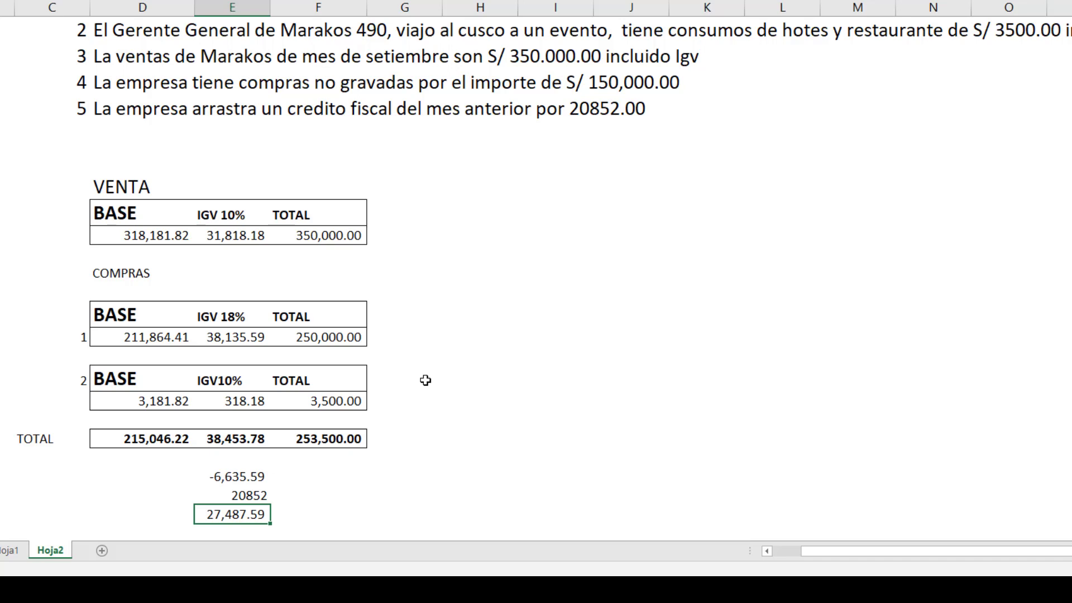
# Step: Switch to the Chrome window showing the Grupseld asesores empresariales YouTube channel
pyautogui.click(255, 589)
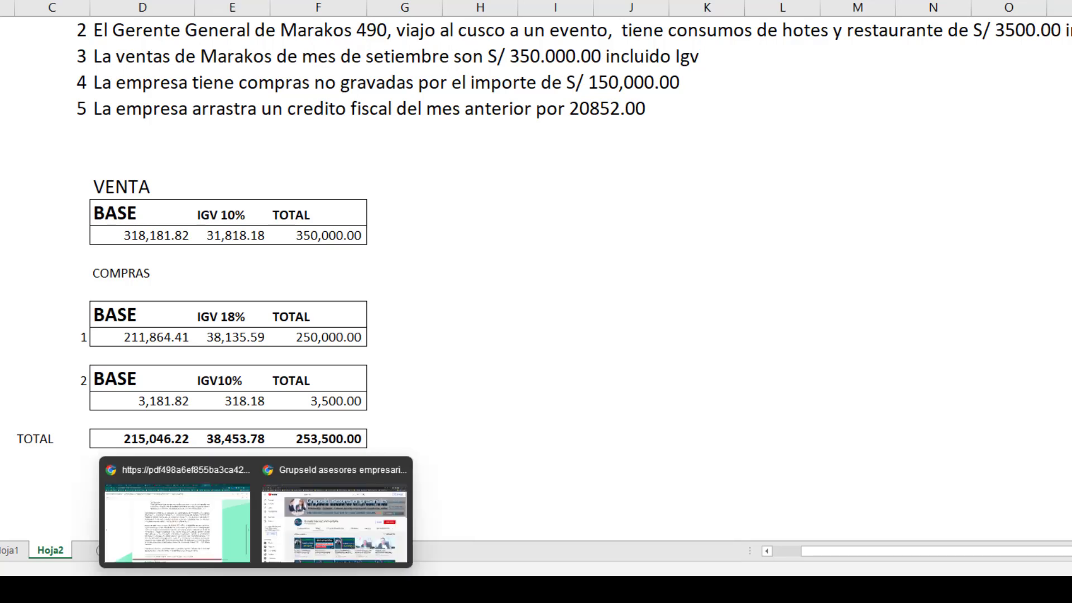
pyautogui.click(334, 522)
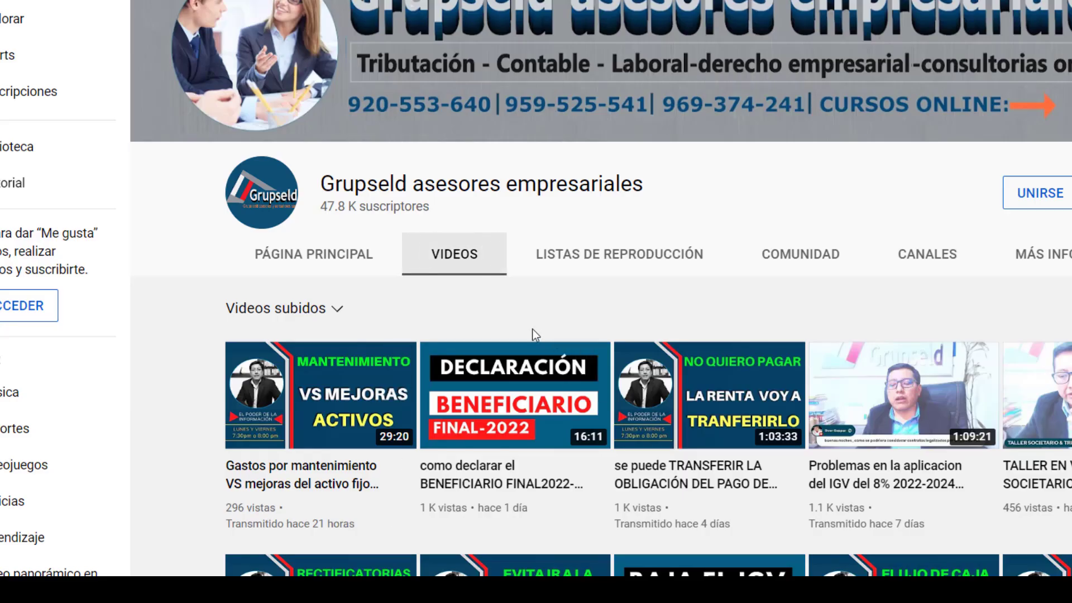